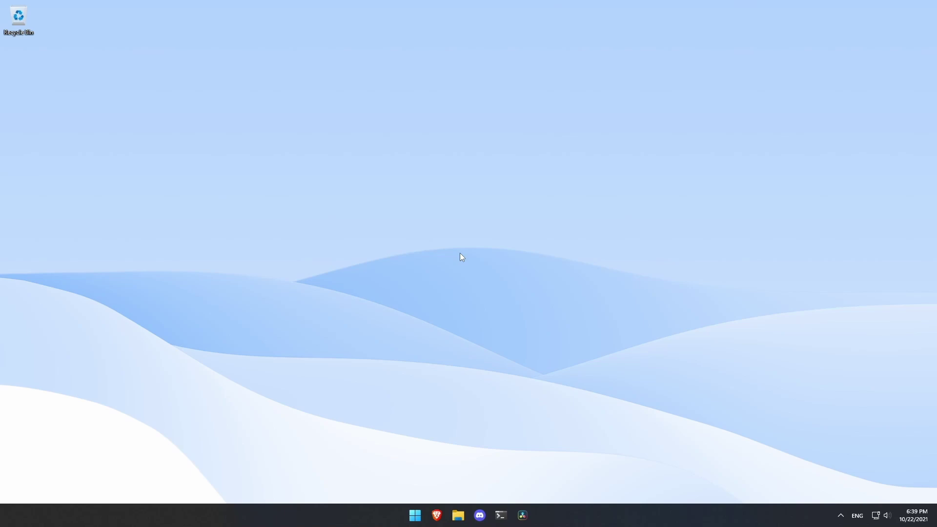
# Check the Windows version in the About Windows dialog from Run, then close it.
pyautogui.press('super+r')
pyautogui.press('Return')
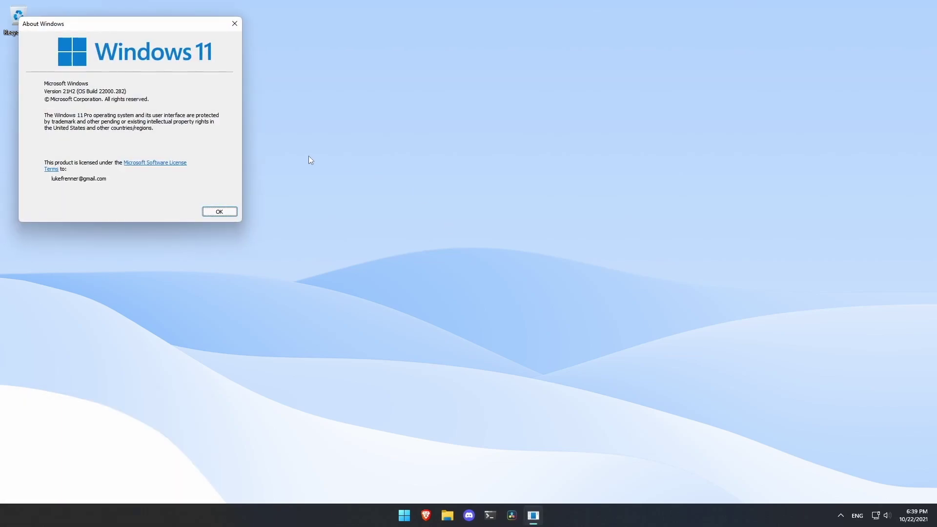
pyautogui.moveTo(116, 24); pyautogui.dragTo(304, 89)
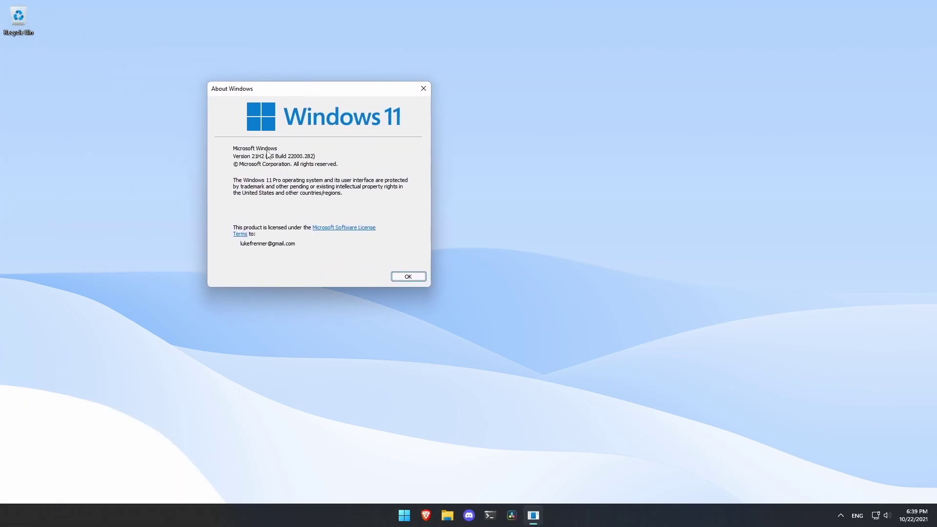
pyautogui.click(412, 277)
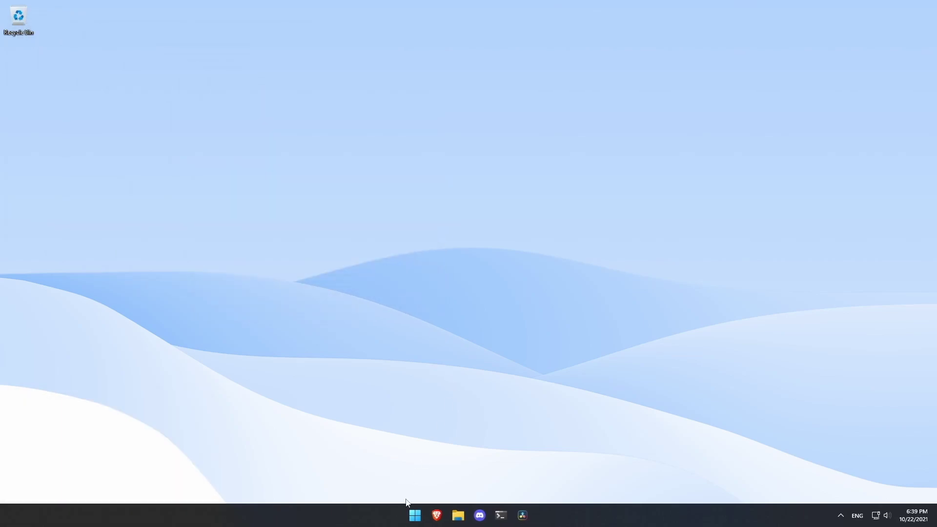
# Browse Settings to the Windows Update and Windows Insider Program pages, then close Settings.
pyautogui.click(414, 514)
pyautogui.click(444, 227)
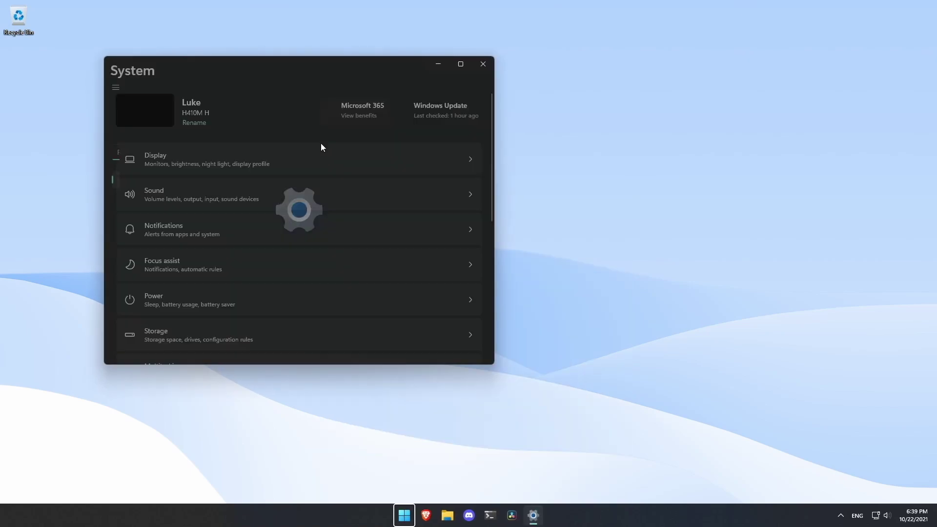
pyautogui.scroll(-5, 288, 256)
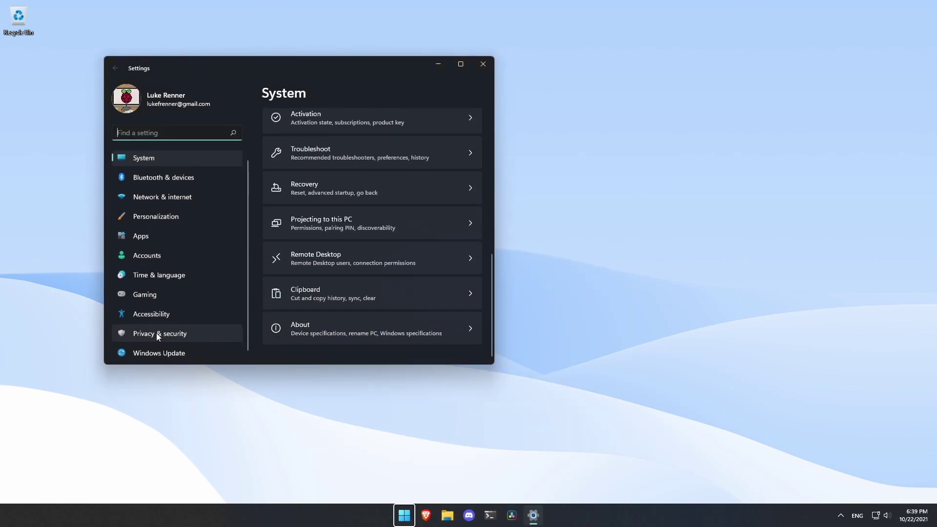
pyautogui.click(181, 354)
pyautogui.scroll(-1, 374, 246)
pyautogui.click(354, 303)
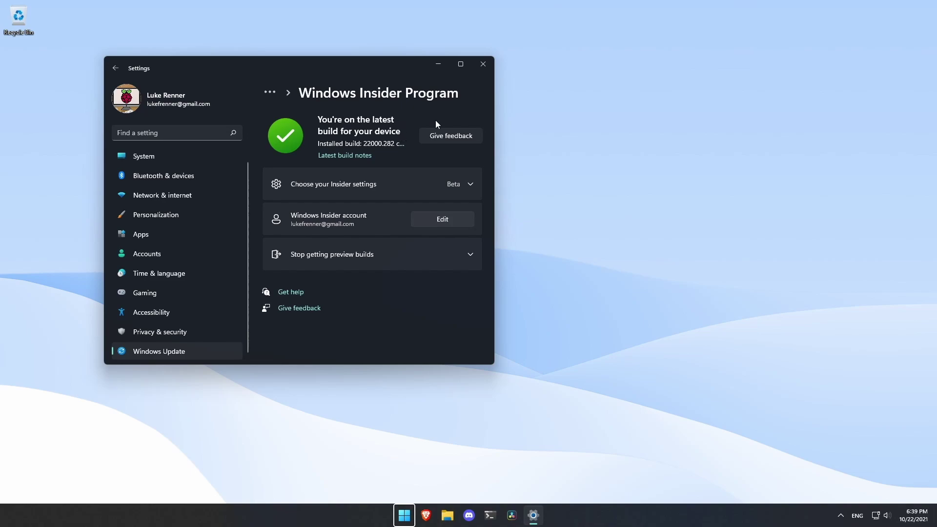
pyautogui.click(482, 63)
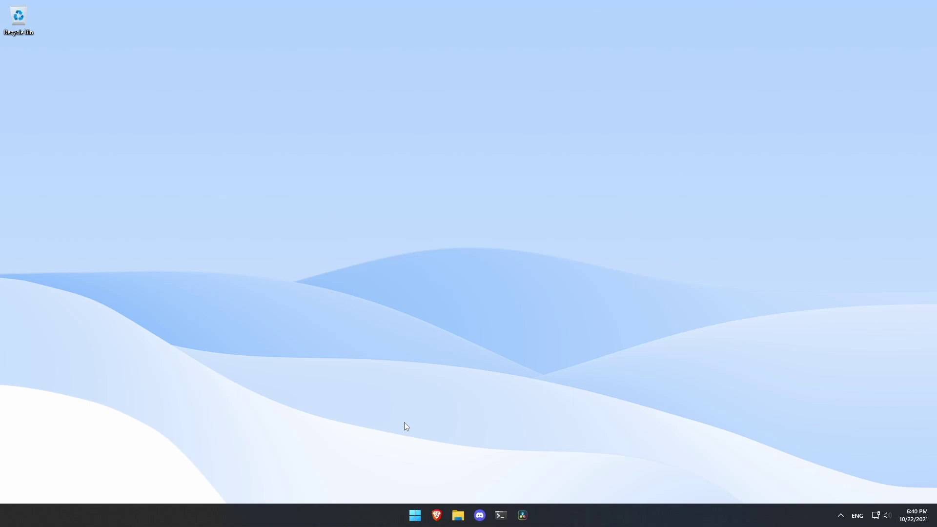
# Reopen the Start menu and scroll through the full list of installed apps.
pyautogui.press('super')
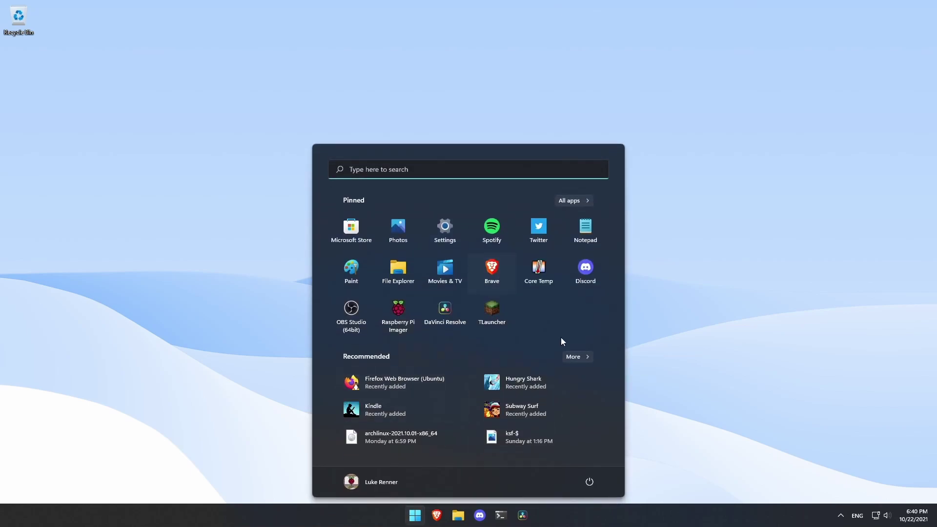
pyautogui.press('super')
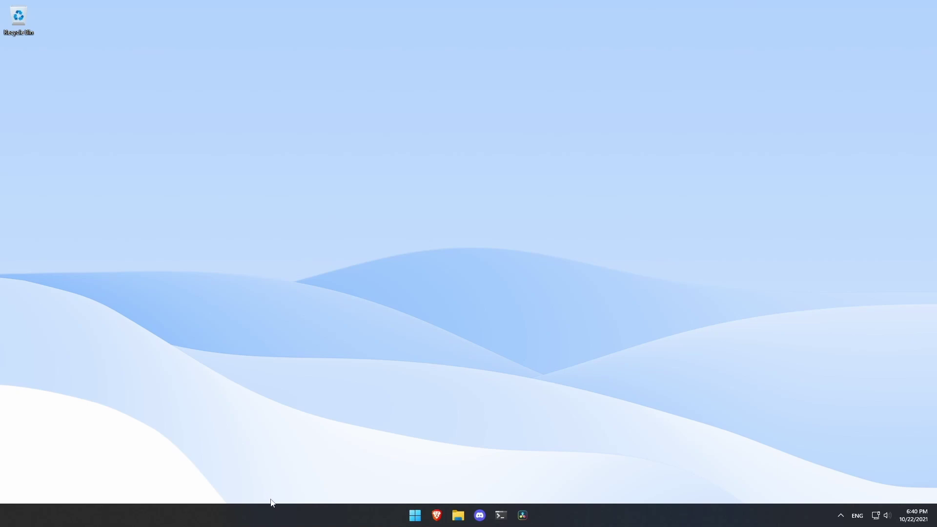
pyautogui.click(415, 519)
pyautogui.click(415, 518)
pyautogui.click(415, 518)
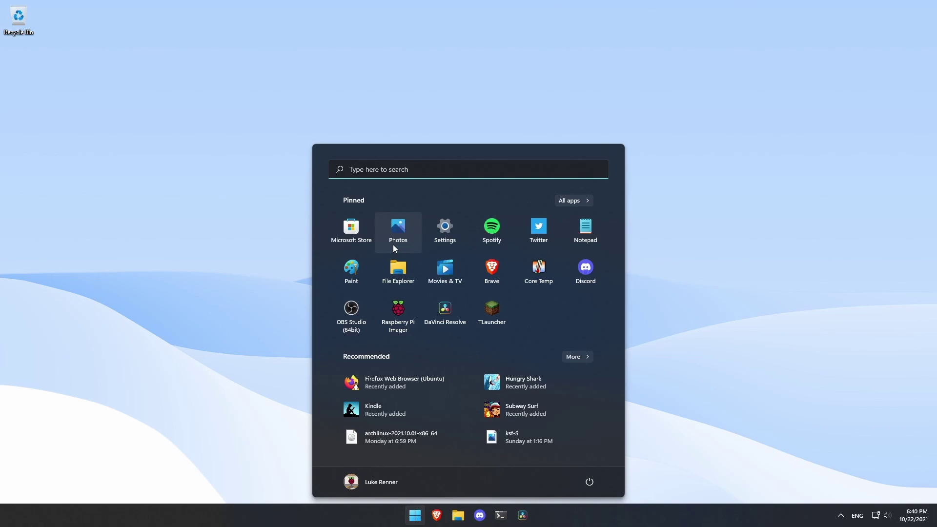
pyautogui.click(580, 201)
pyautogui.scroll(-15, 412, 308)
pyautogui.scroll(-10, 451, 380)
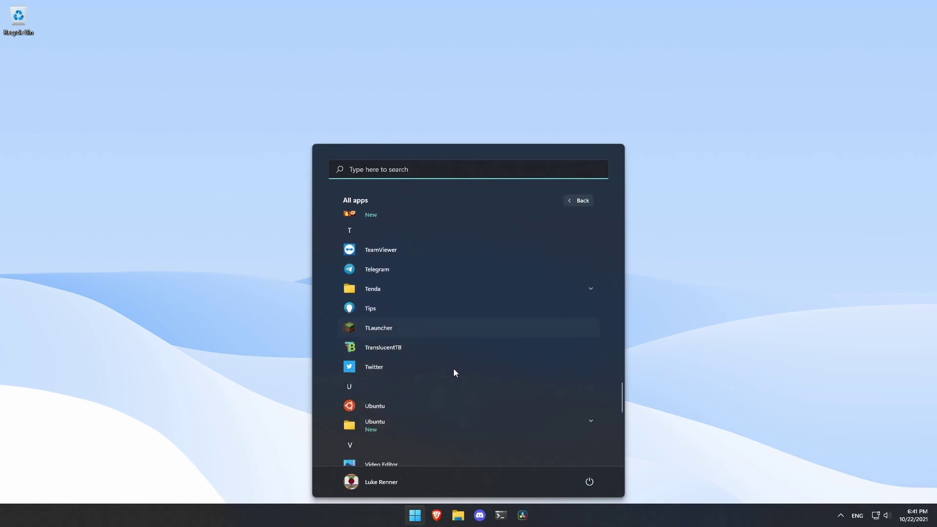
pyautogui.scroll(6, 451, 373)
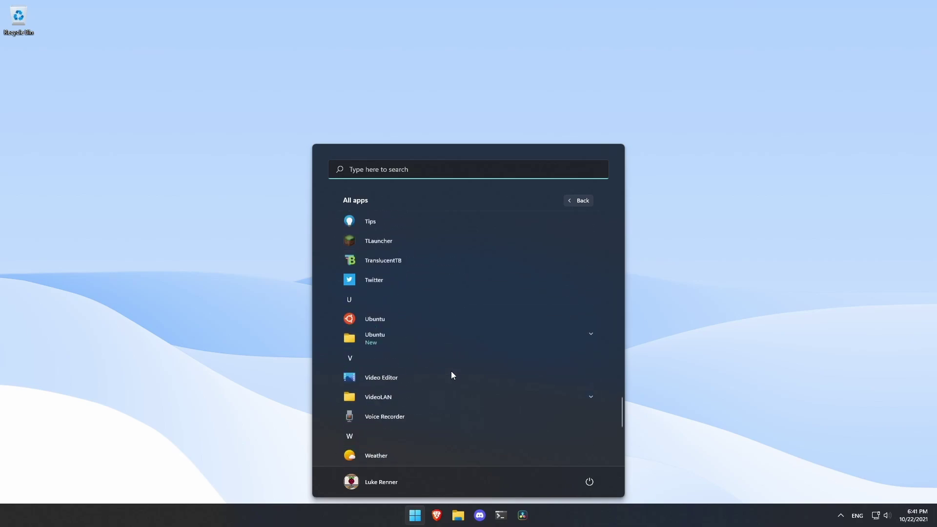
# Search the Start menu for 'archl', then 'snip', and dismiss the search panel.
pyautogui.click(376, 168)
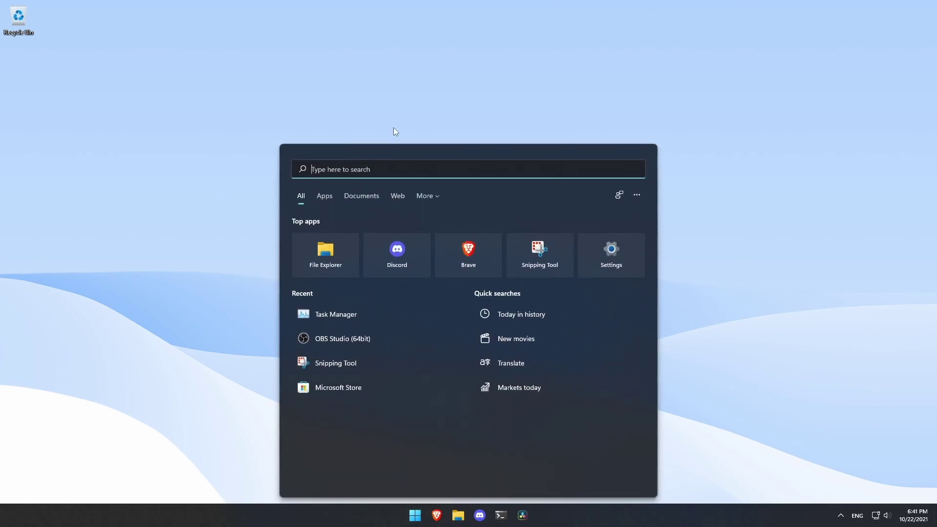
pyautogui.write('arch')
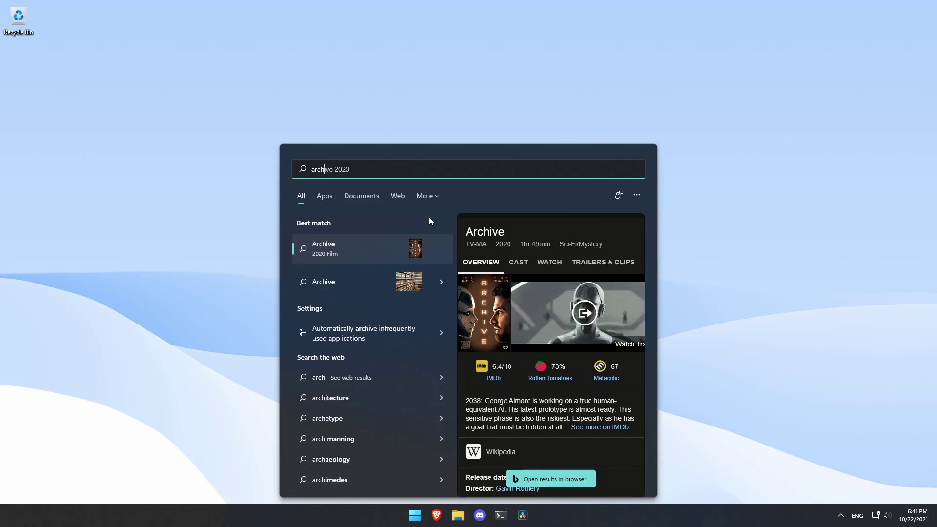
pyautogui.write('l')
pyautogui.press('BackSpace')
pyautogui.press('BackSpace')
pyautogui.press('BackSpace')
pyautogui.press('BackSpace')
pyautogui.press('BackSpace')
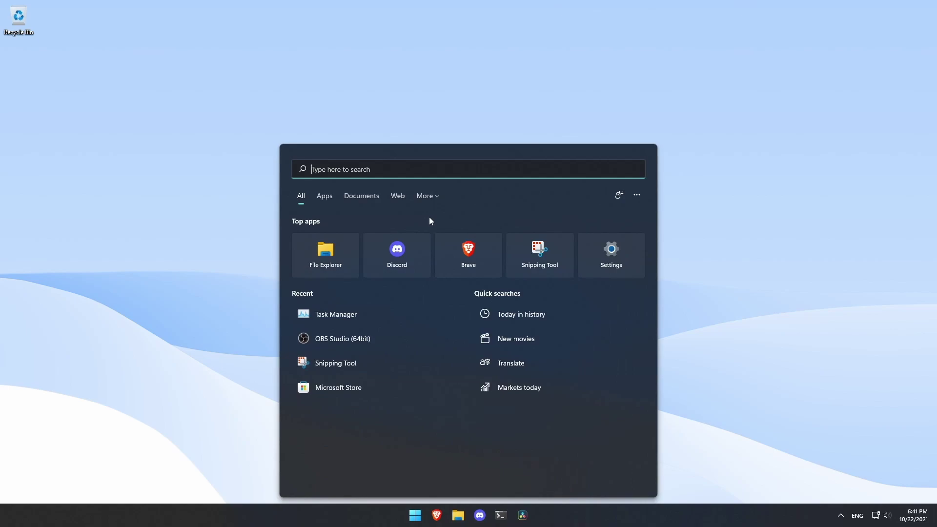
pyautogui.write('snip')
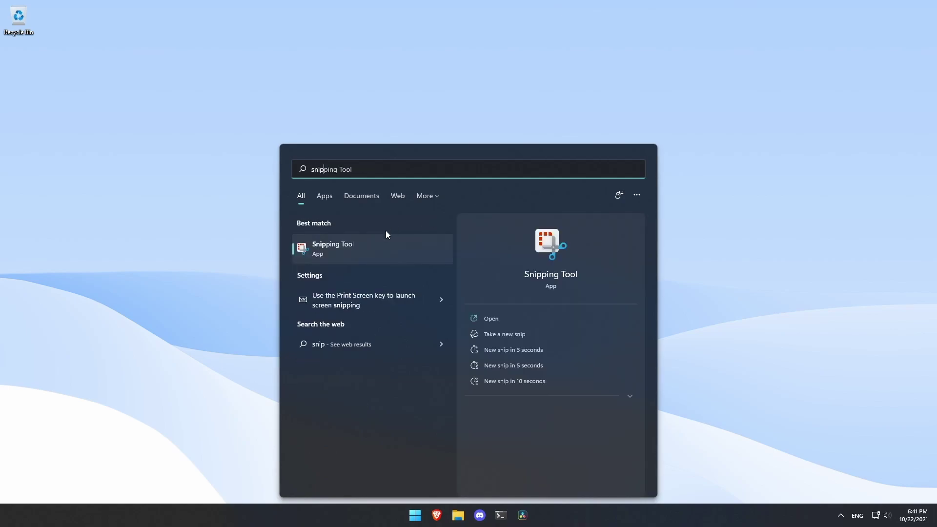
pyautogui.press('Return')
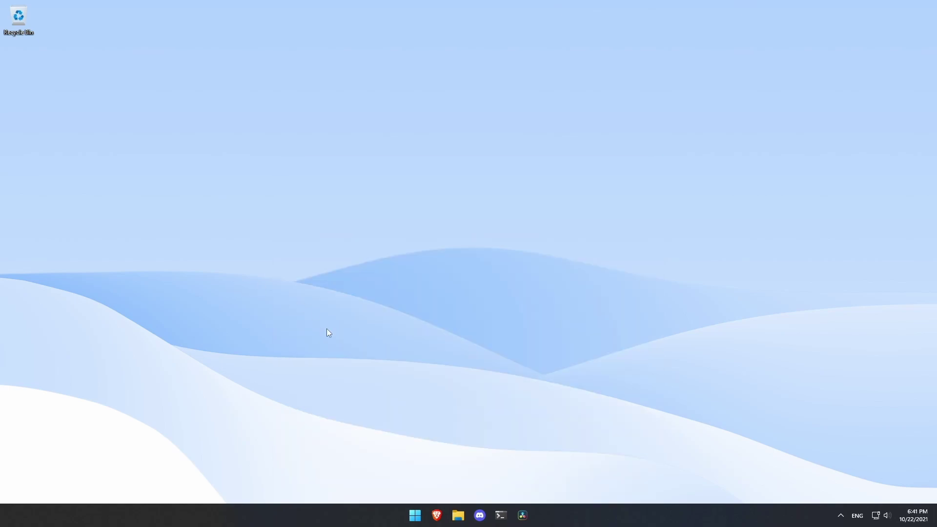
# View the calendar and Quick Settings panel, then go to full Settings.
pyautogui.click(912, 515)
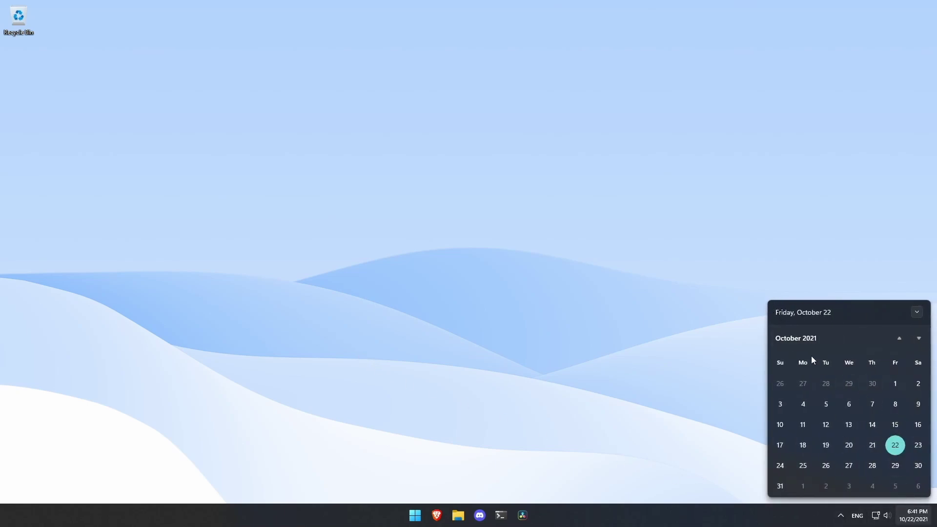
pyautogui.click(877, 515)
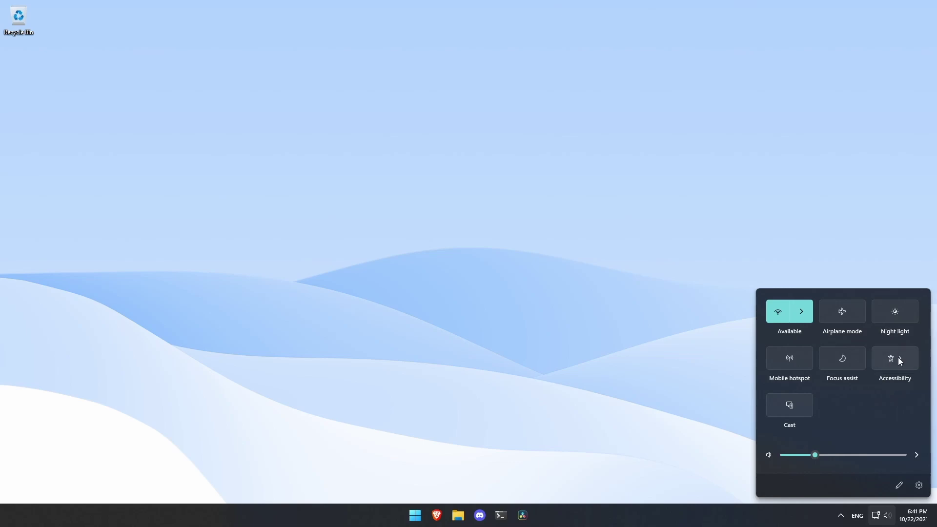
pyautogui.click(917, 483)
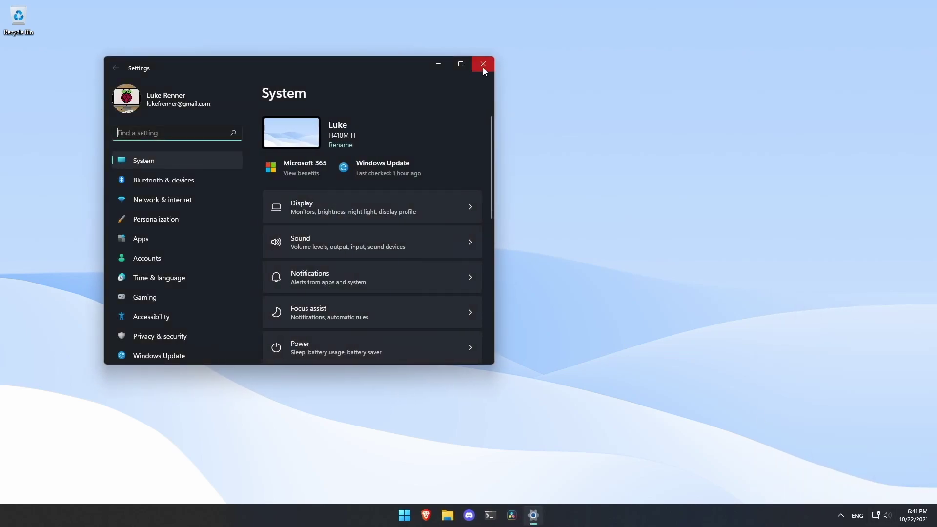
# Reopen Settings from Start, drag it to full screen, and visit Privacy & security before returning to System.
pyautogui.click(482, 68)
pyautogui.click(415, 515)
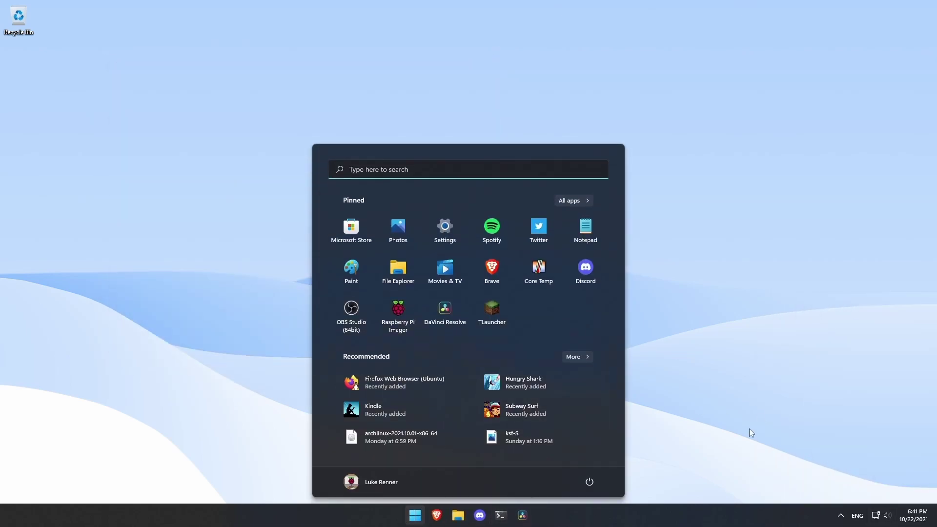
pyautogui.click(463, 224)
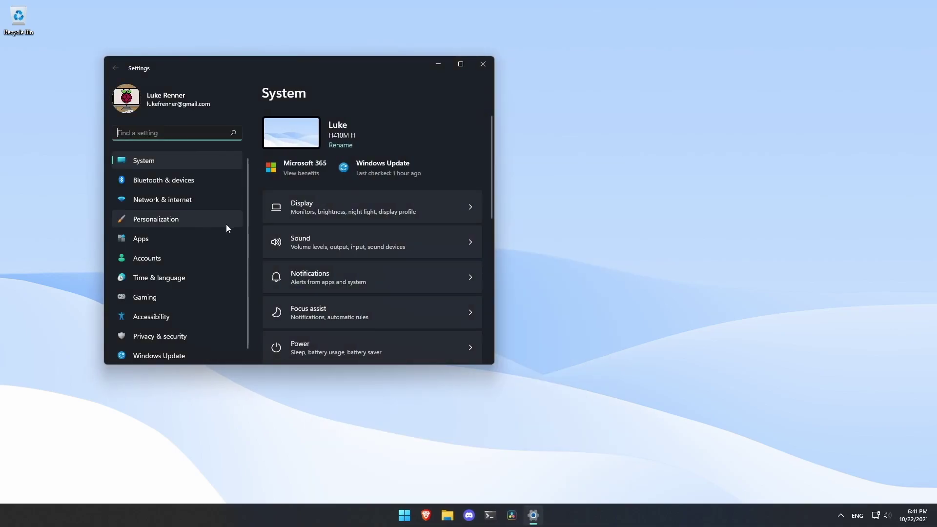
pyautogui.moveTo(239, 57); pyautogui.dragTo(421, 1)
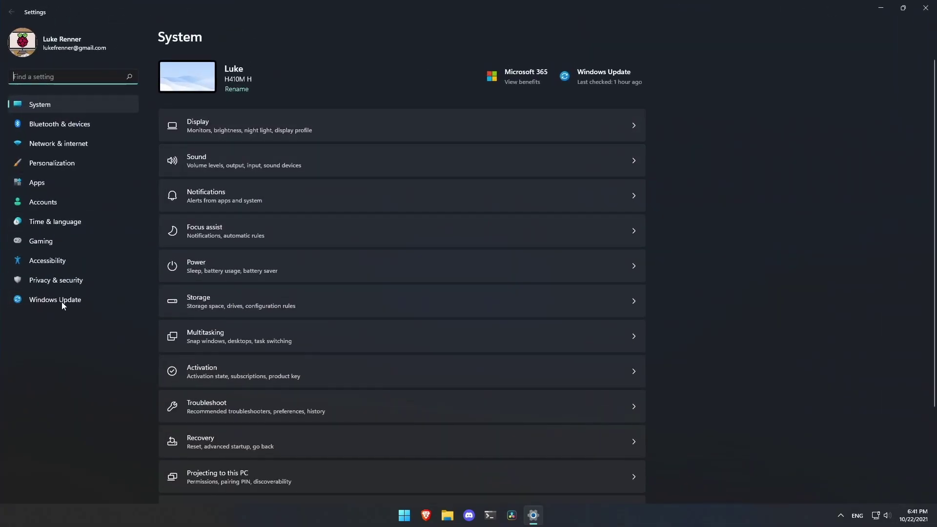
pyautogui.click(57, 280)
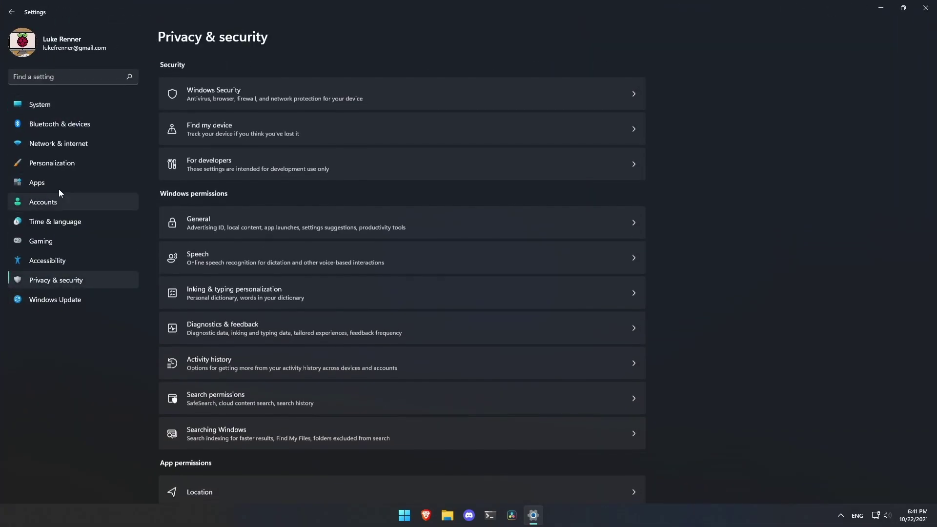
pyautogui.click(69, 100)
# Restore and resize the Settings window, maximize it twice, then shrink it back from full screen.
pyautogui.moveTo(286, 10); pyautogui.dragTo(280, 62)
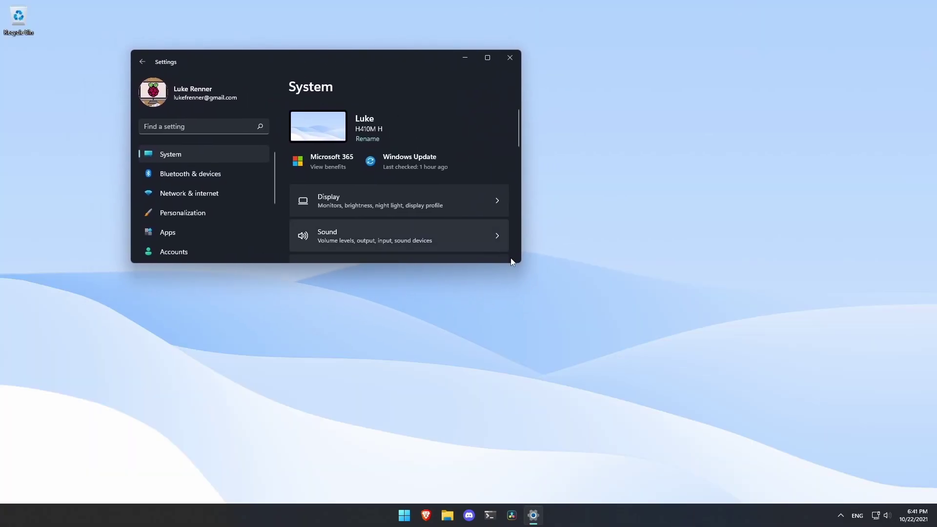
pyautogui.moveTo(520, 263); pyautogui.dragTo(719, 421)
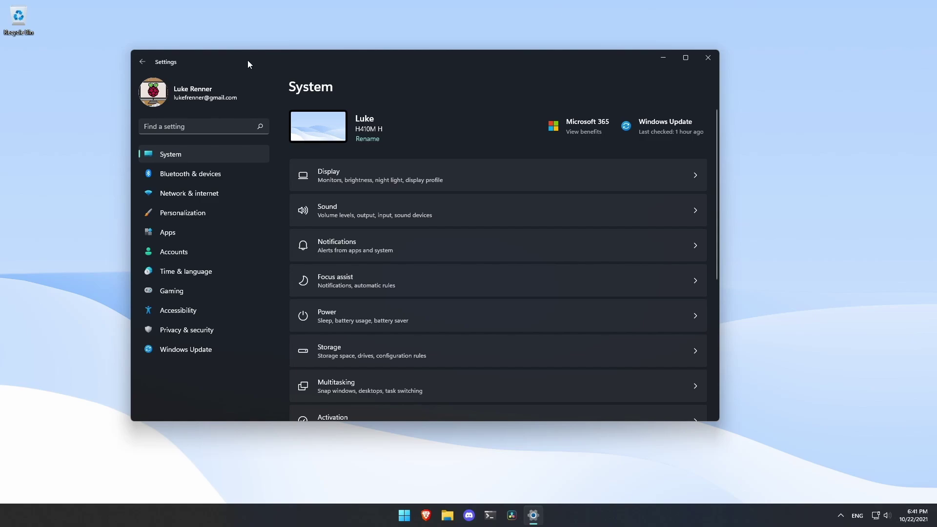
pyautogui.scroll(-4, 438, 257)
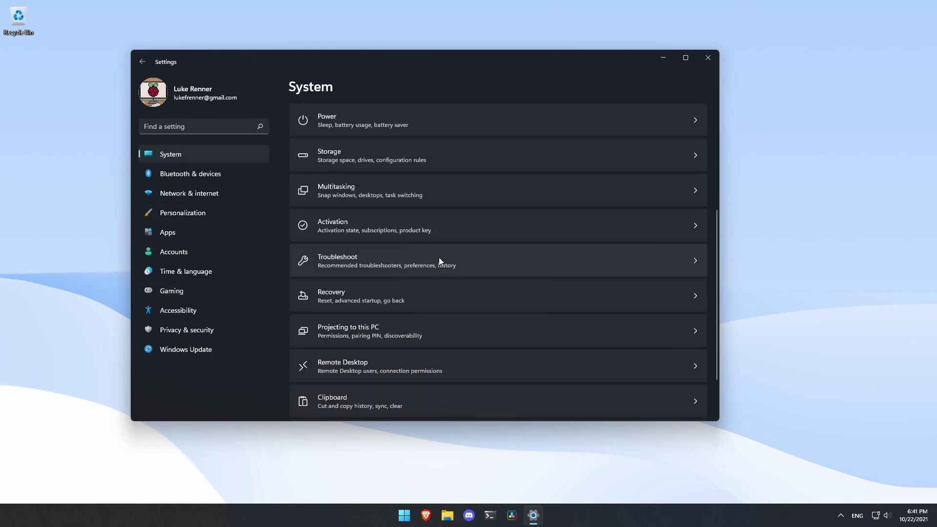
pyautogui.scroll(4, 435, 261)
pyautogui.click(685, 57)
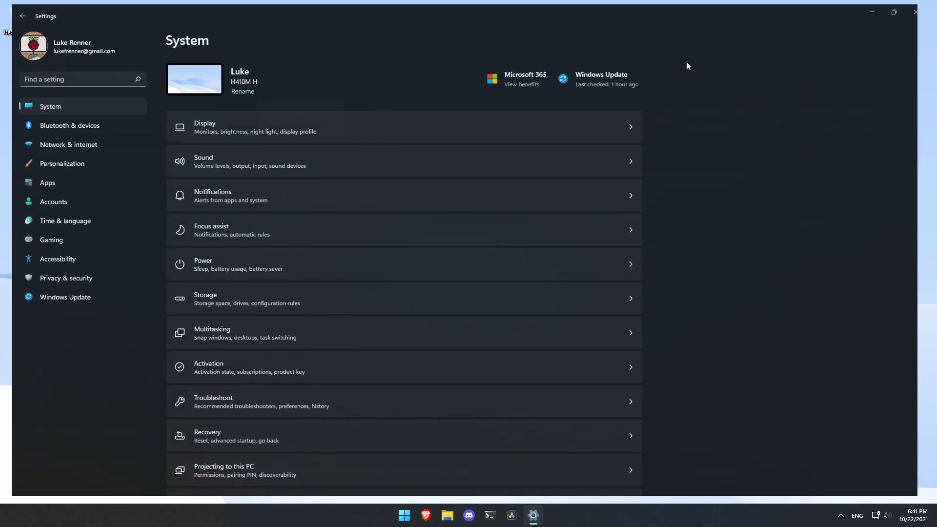
pyautogui.moveTo(695, 1); pyautogui.dragTo(481, 31)
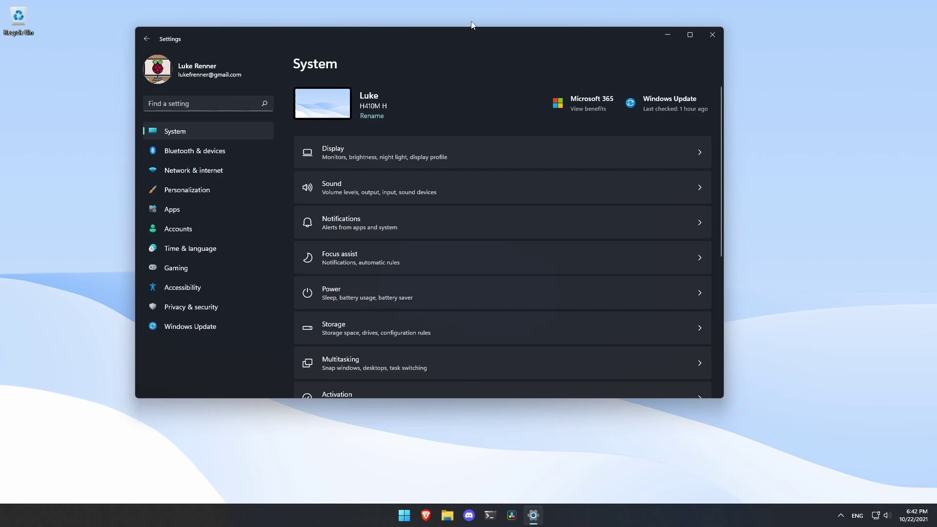
pyautogui.click(689, 35)
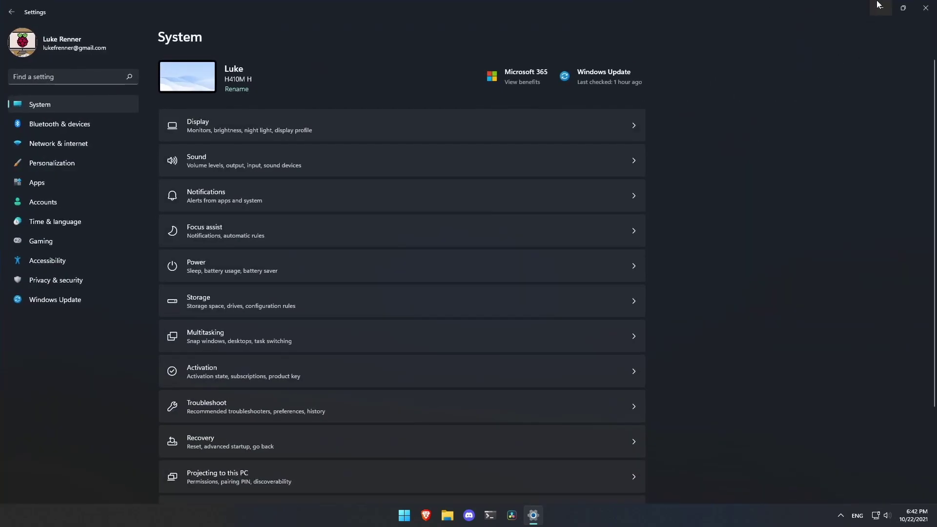
pyautogui.click(903, 8)
pyautogui.click(714, 35)
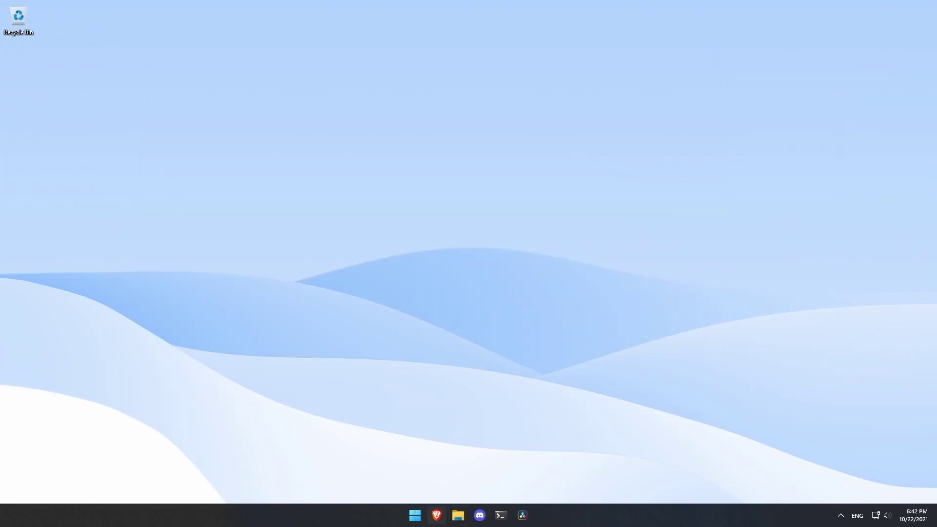
pyautogui.click(458, 516)
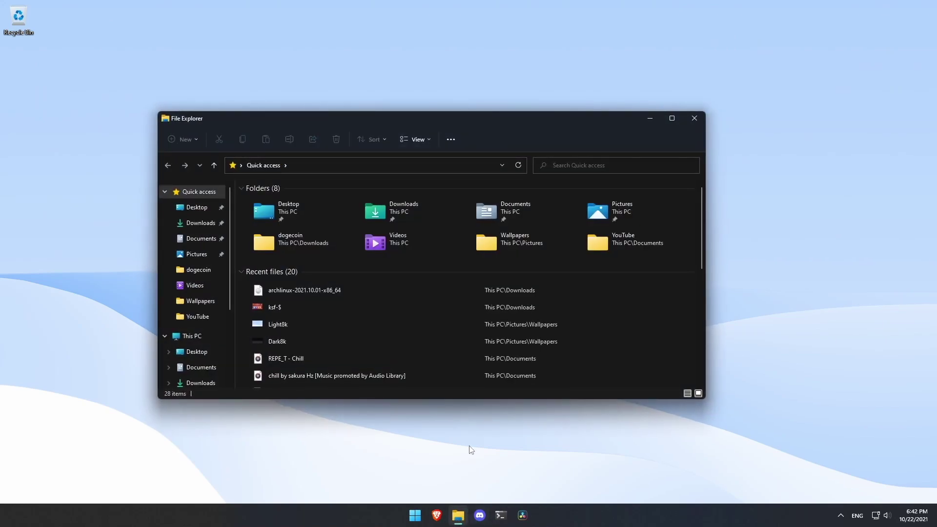
pyautogui.click(415, 516)
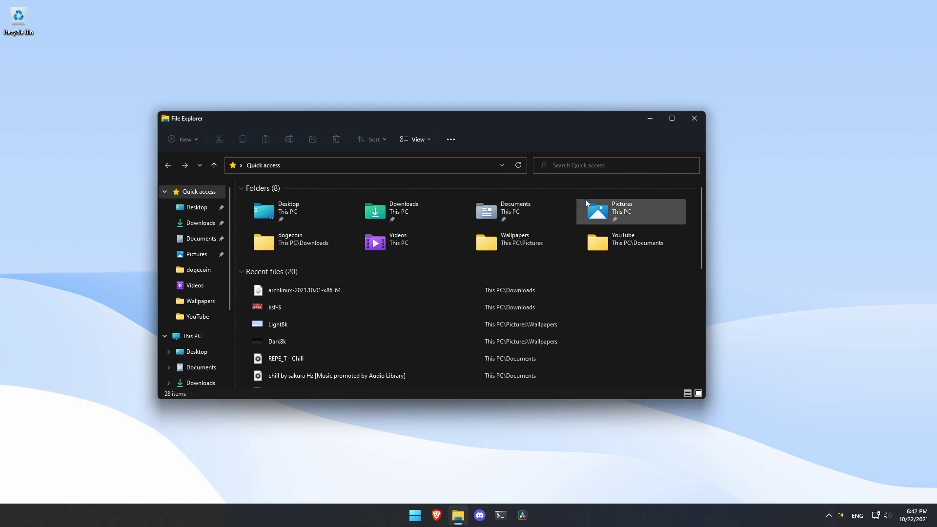
pyautogui.click(690, 119)
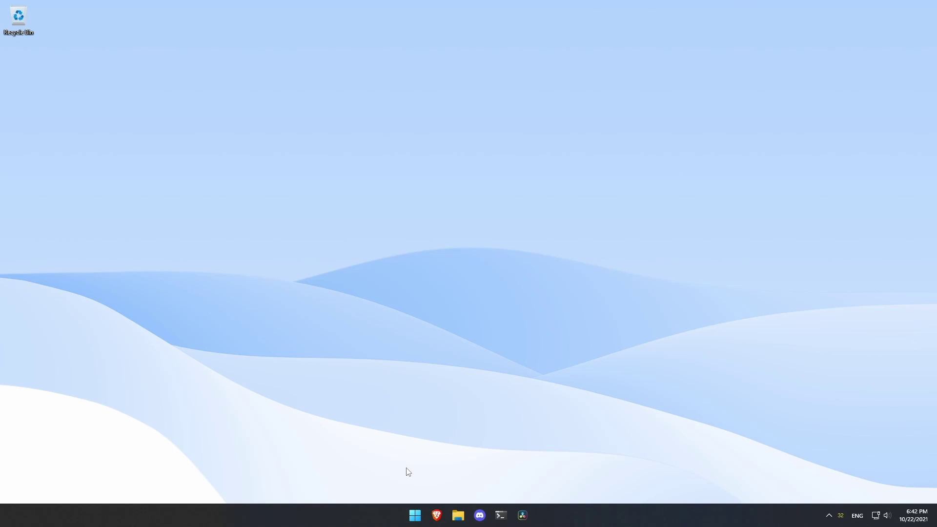
pyautogui.press('super')
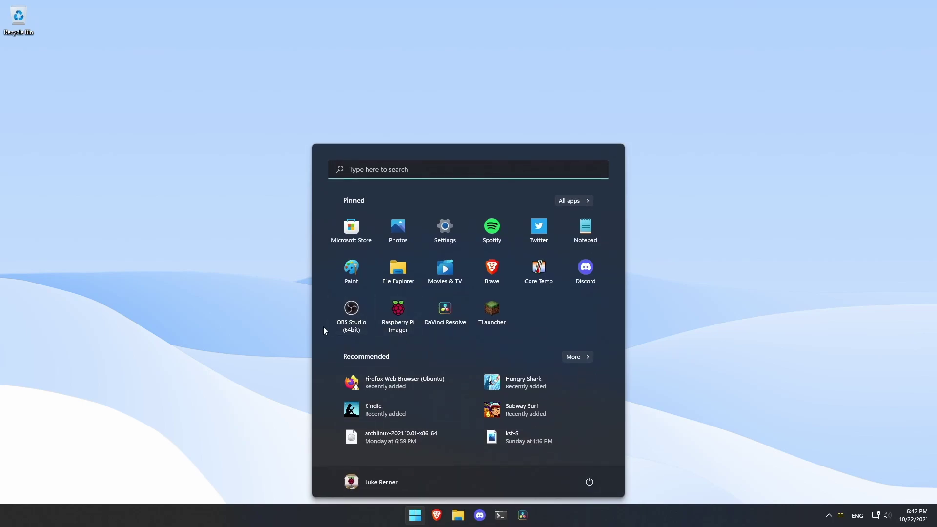
pyautogui.click(284, 303)
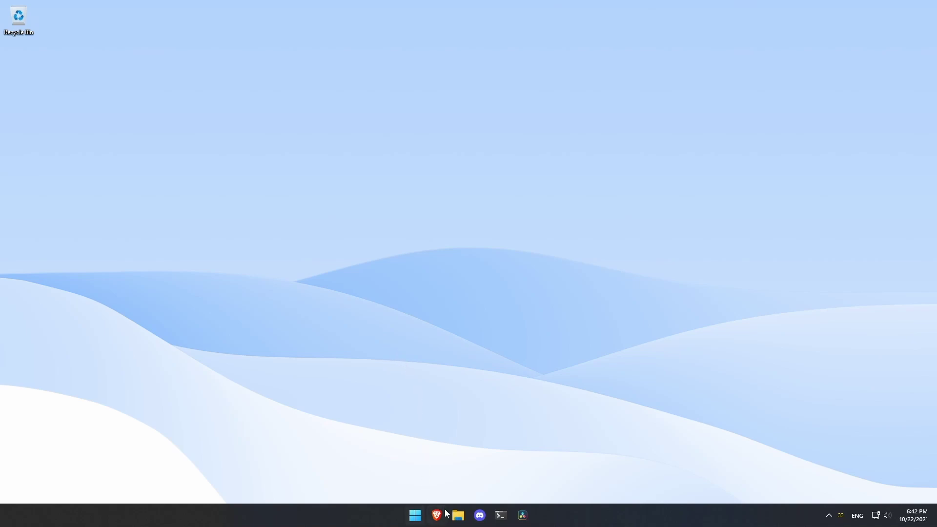
pyautogui.click(461, 516)
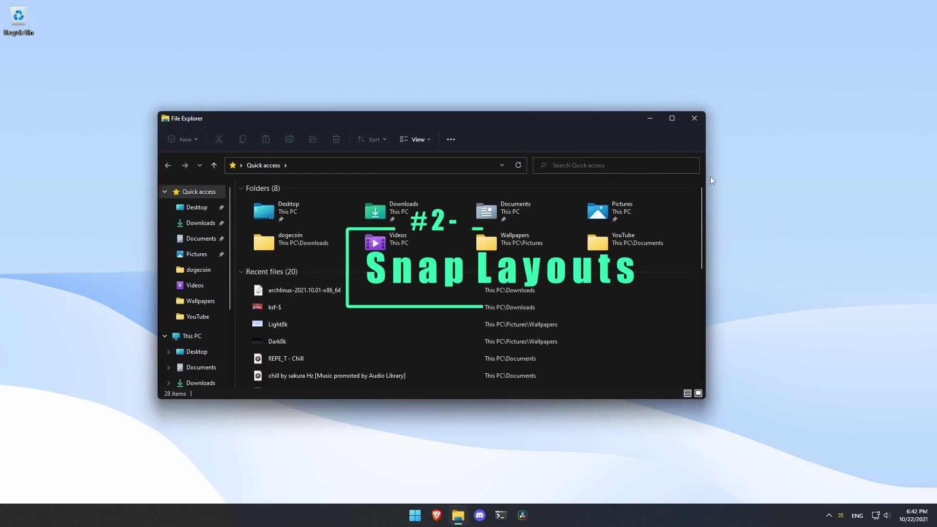
pyautogui.moveTo(671, 122)
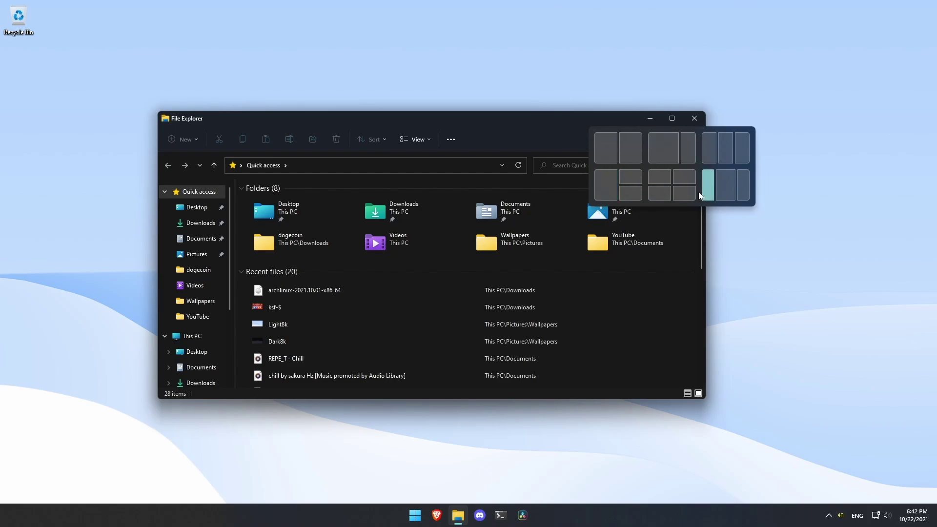
pyautogui.click(661, 146)
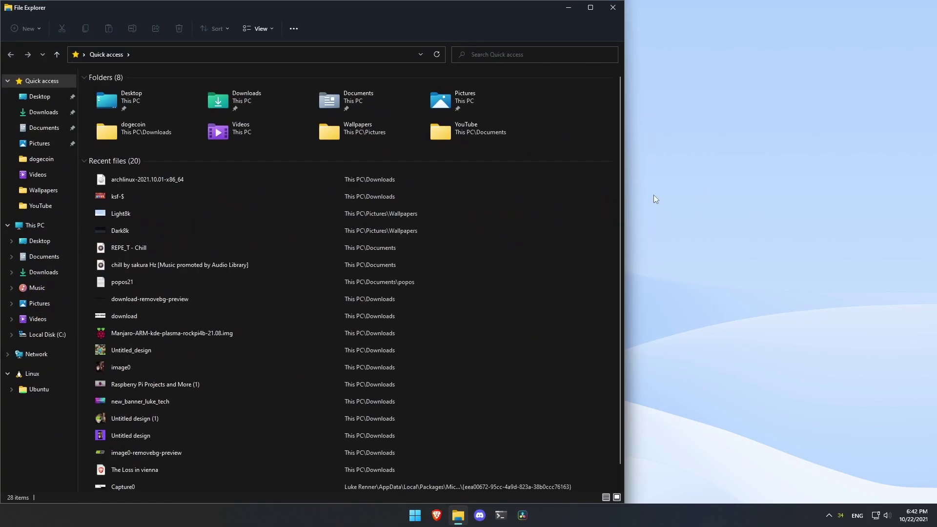
pyautogui.click(504, 518)
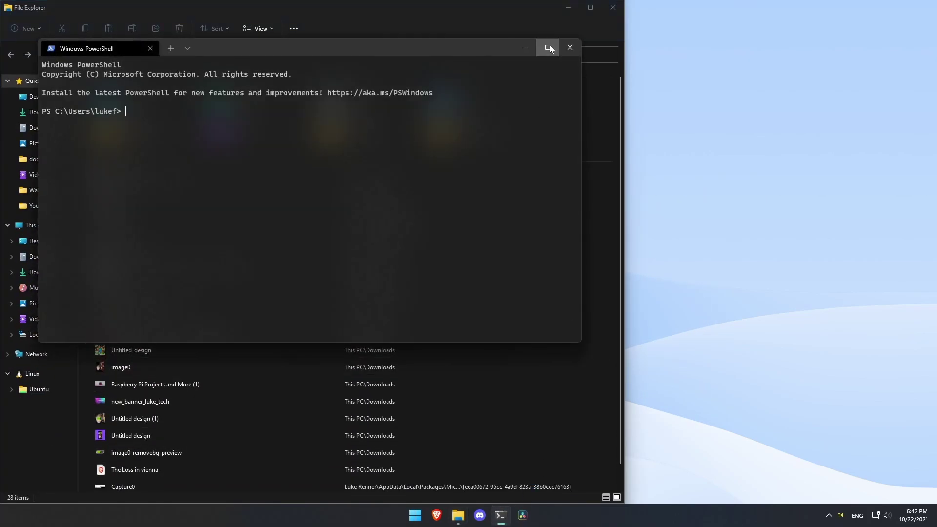
pyautogui.moveTo(471, 48); pyautogui.dragTo(595, 18)
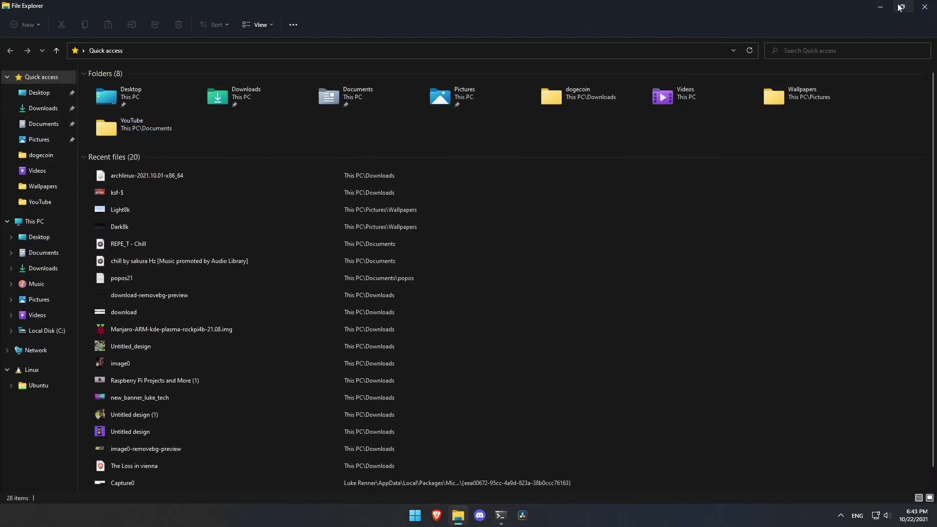
pyautogui.moveTo(900, 7)
pyautogui.click(837, 36)
pyautogui.click(761, 250)
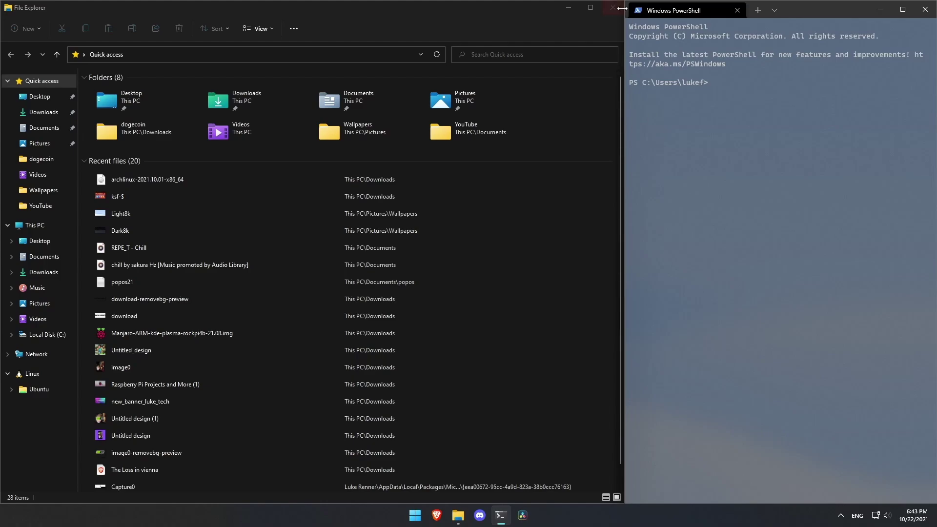
pyautogui.moveTo(624, 52); pyautogui.dragTo(469, 184)
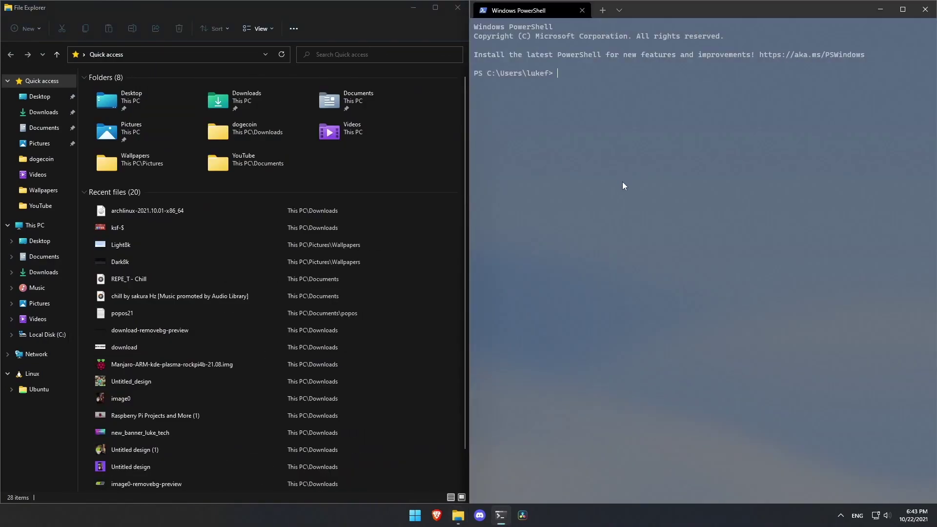
pyautogui.click(457, 8)
pyautogui.moveTo(791, 19); pyautogui.dragTo(636, 81)
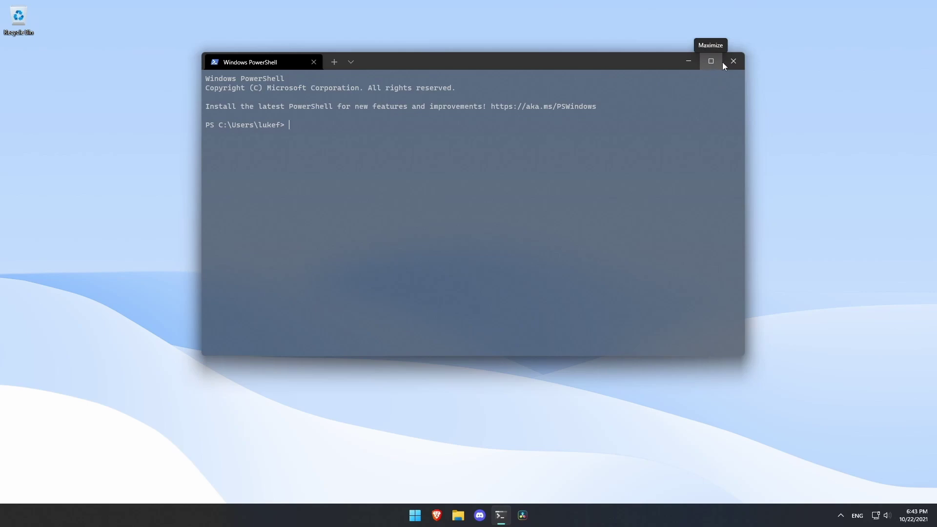
pyautogui.click(739, 63)
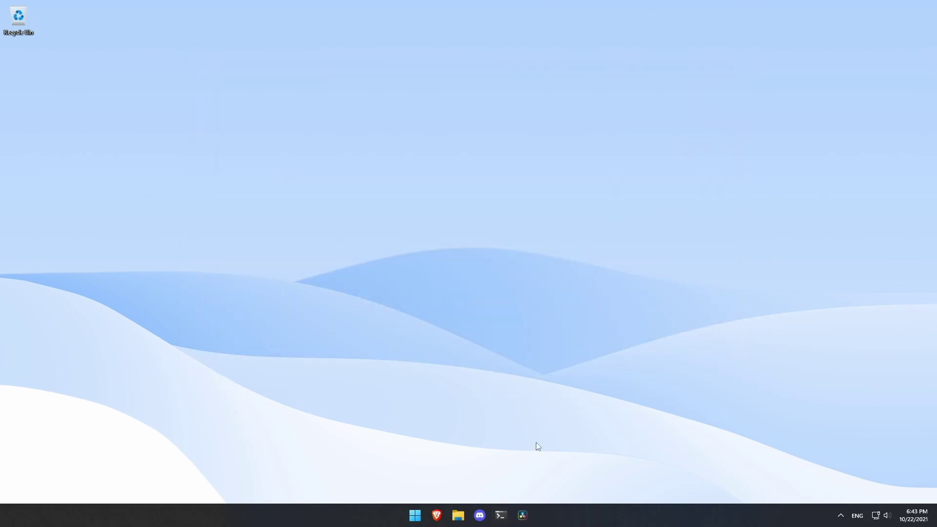
# Snap Brave to the left half, then open File Explorer and a PowerShell terminal.
pyautogui.click(436, 514)
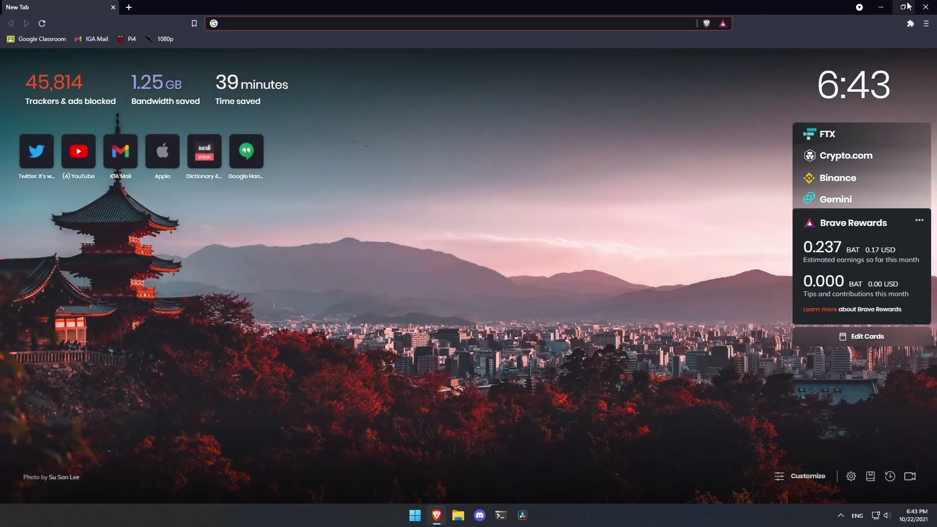
pyautogui.moveTo(907, 6)
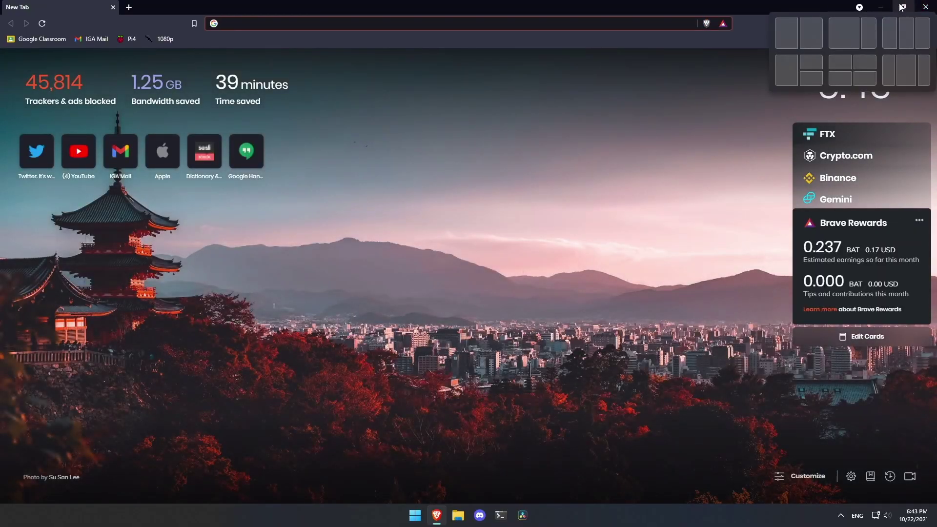
pyautogui.click(786, 70)
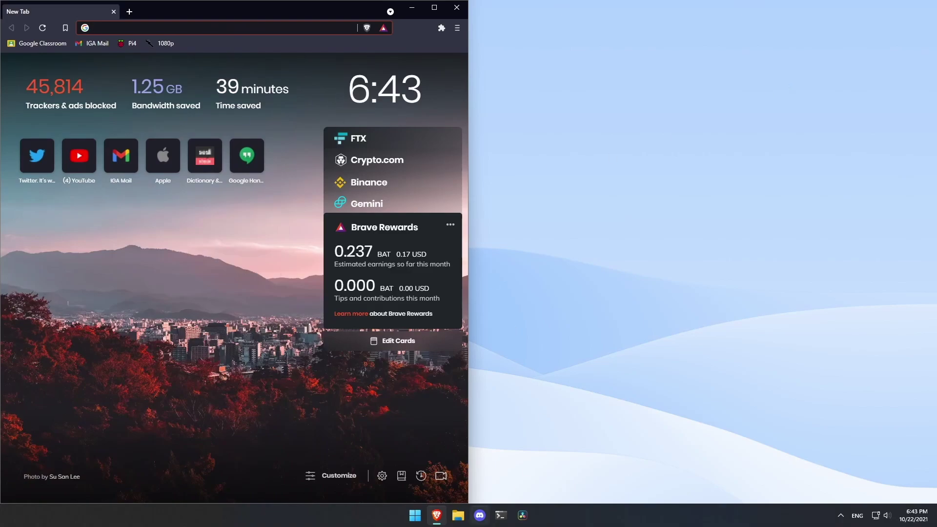
pyautogui.click(458, 520)
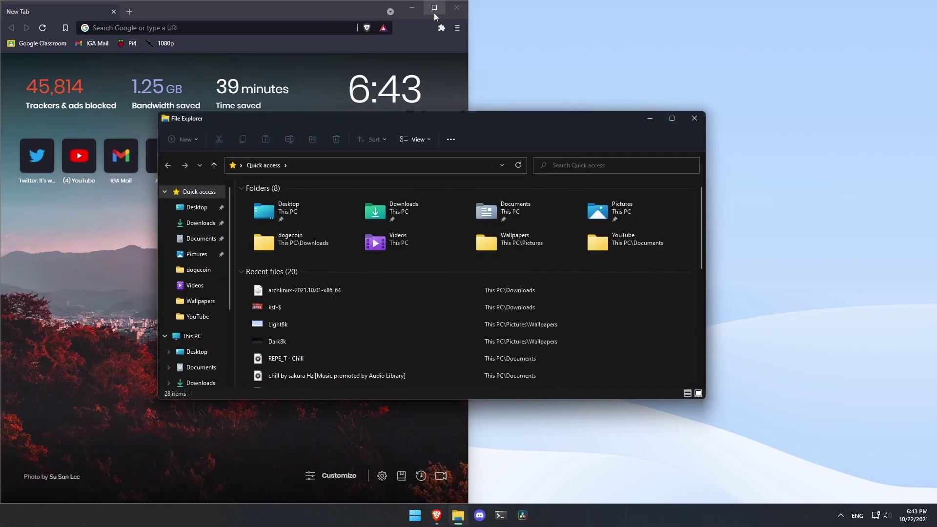
pyautogui.click(500, 515)
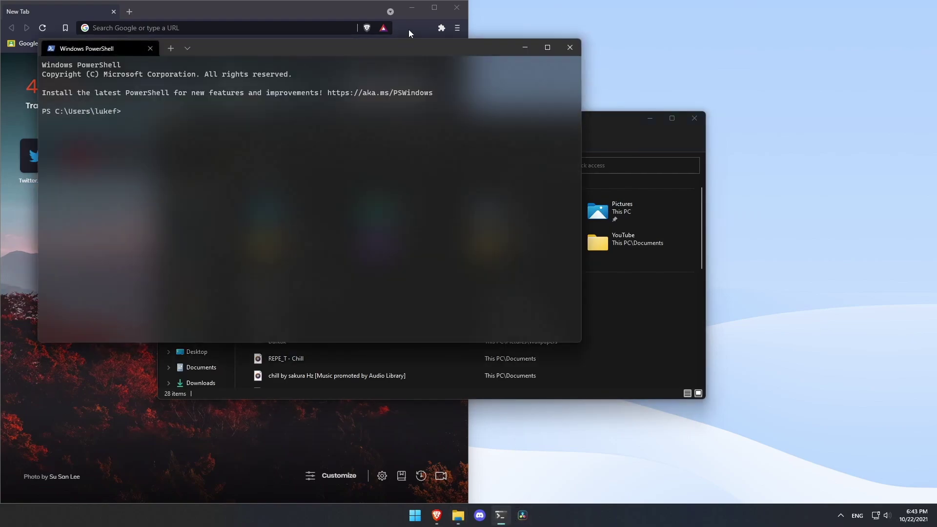
# Arrange Brave left, File Explorer top-right and PowerShell bottom-right in a three-zone snap layout.
pyautogui.click(409, 30)
pyautogui.click(434, 8)
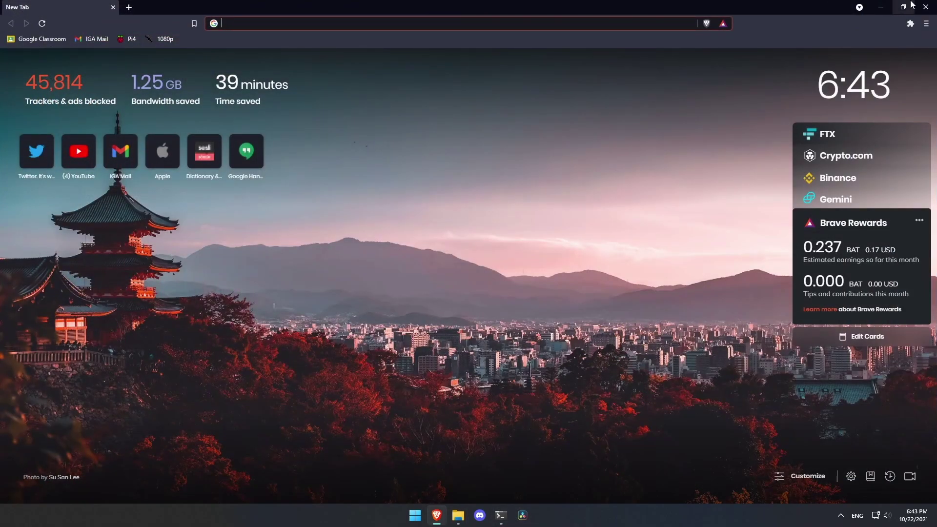
pyautogui.moveTo(907, 6)
pyautogui.click(818, 52)
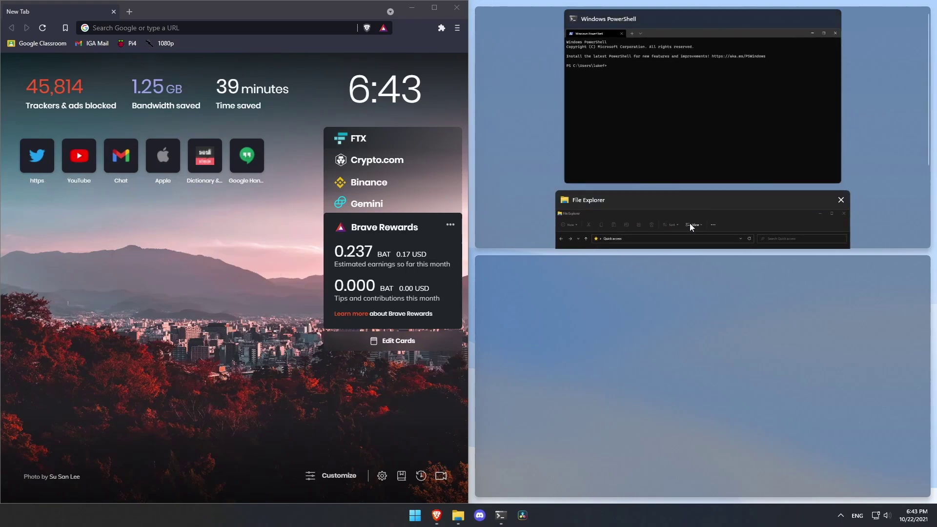
pyautogui.click(691, 227)
pyautogui.click(712, 407)
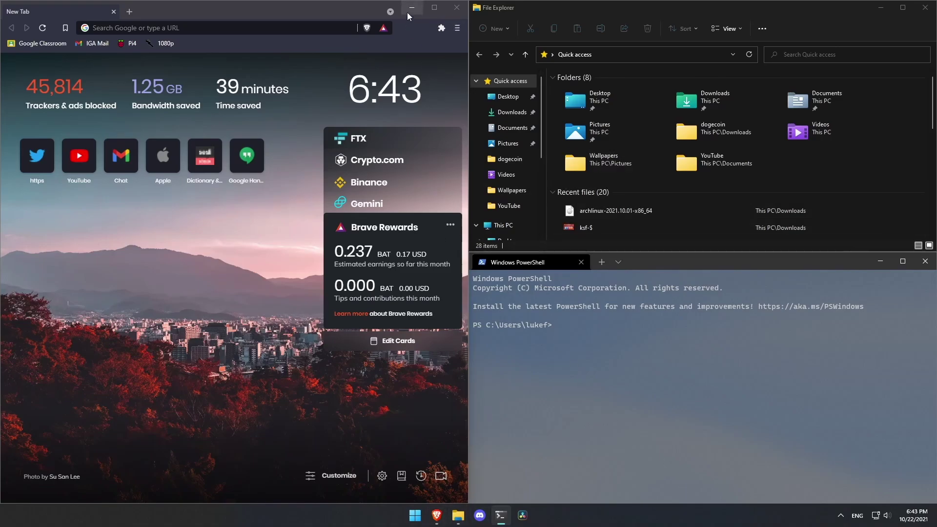
# Close Brave and File Explorer, center the PowerShell window, then close it.
pyautogui.click(411, 7)
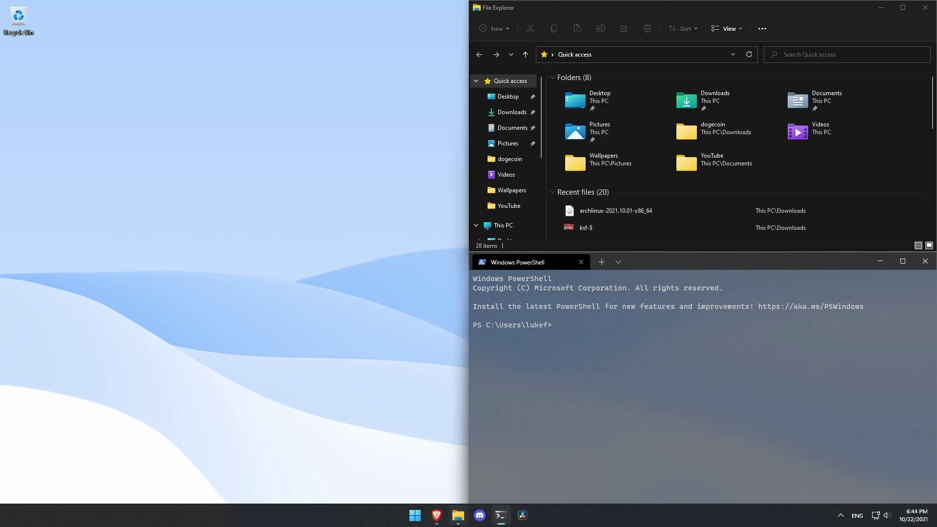
pyautogui.click(437, 514)
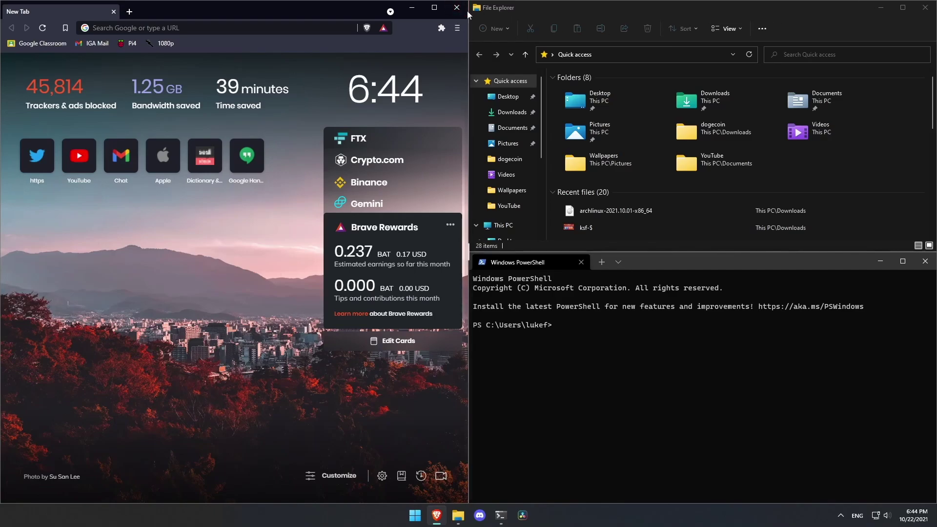
pyautogui.click(455, 7)
pyautogui.click(925, 7)
pyautogui.moveTo(807, 269); pyautogui.dragTo(554, 103)
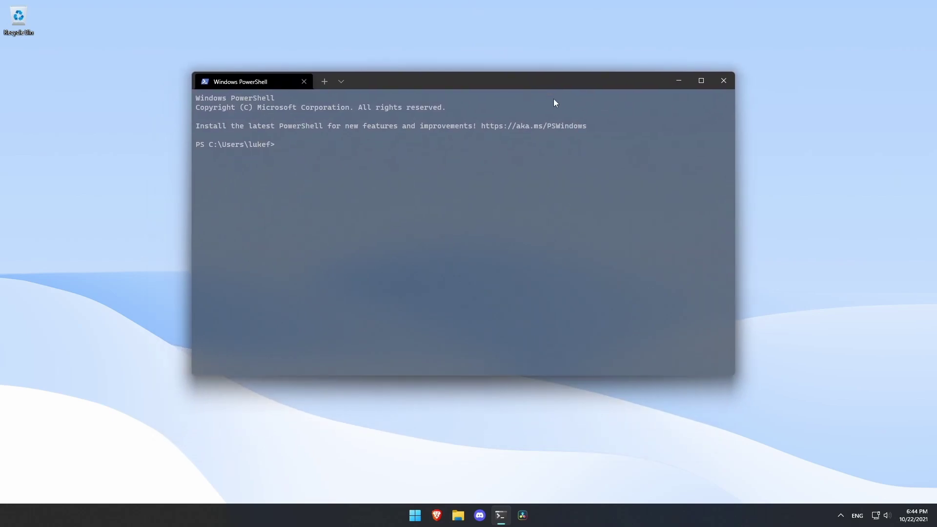
pyautogui.click(722, 78)
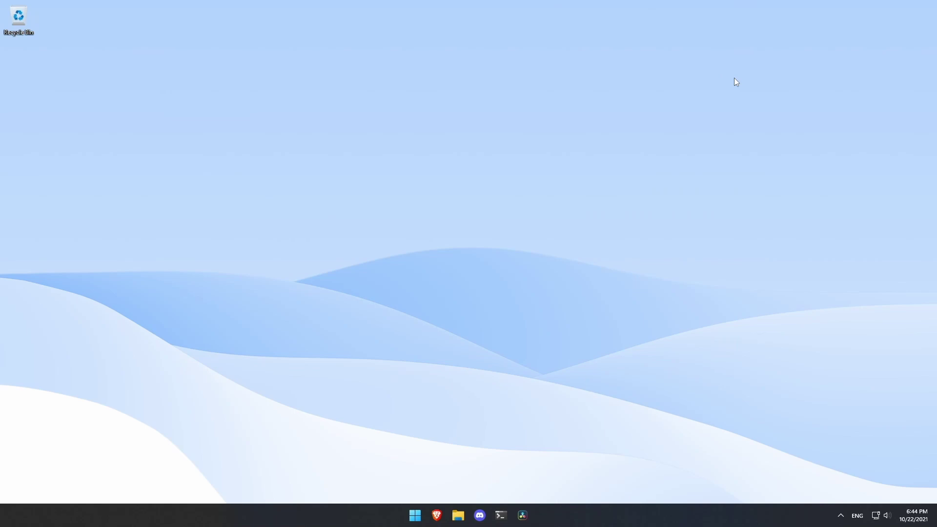
# Reopen Windows Terminal, add an Ubuntu tab, and close the PowerShell tab.
pyautogui.click(501, 515)
pyautogui.click(263, 124)
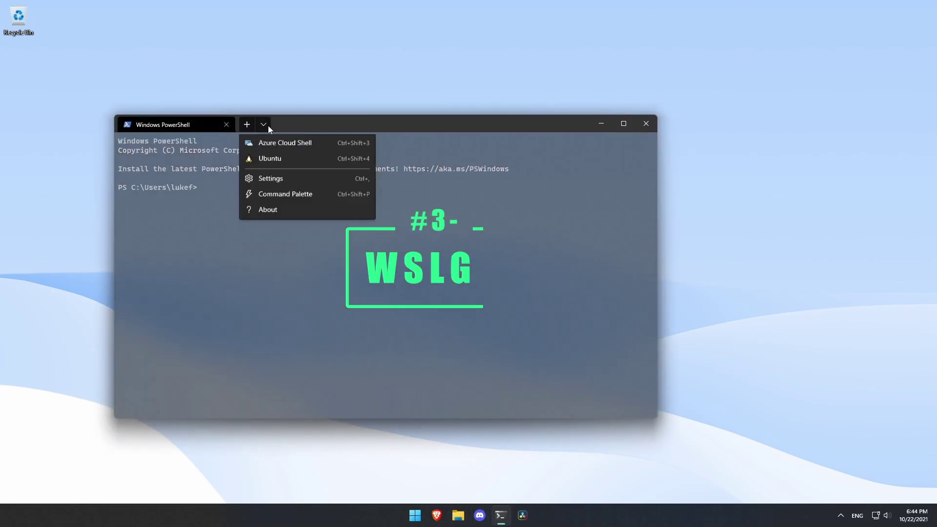
pyautogui.click(277, 190)
pyautogui.click(226, 124)
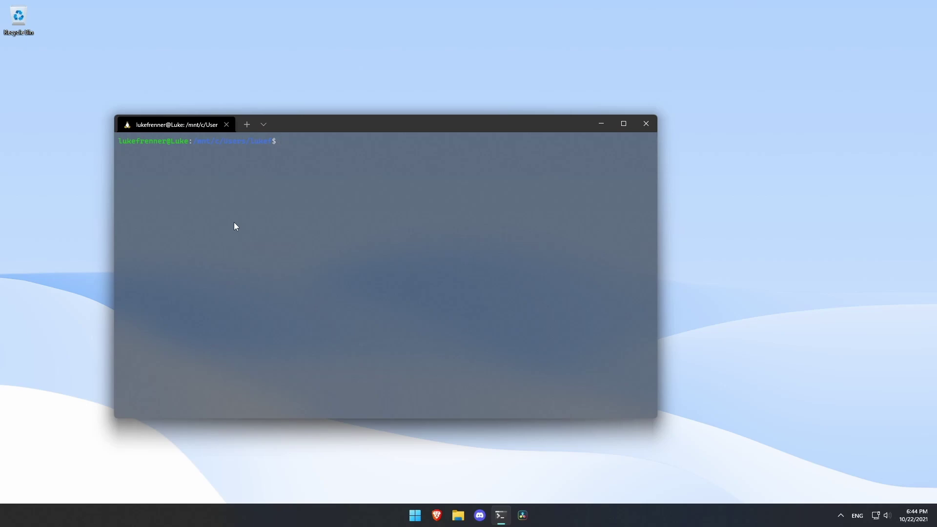
# Run neofetch in the Ubuntu terminal and select parts of its system info output.
pyautogui.moveTo(300, 128); pyautogui.dragTo(363, 96)
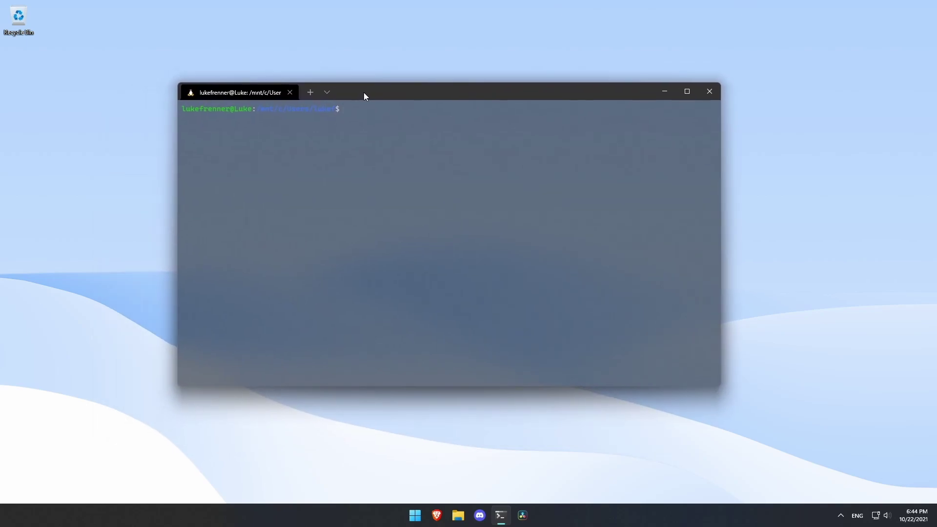
pyautogui.write('neofetch')
pyautogui.press('Return')
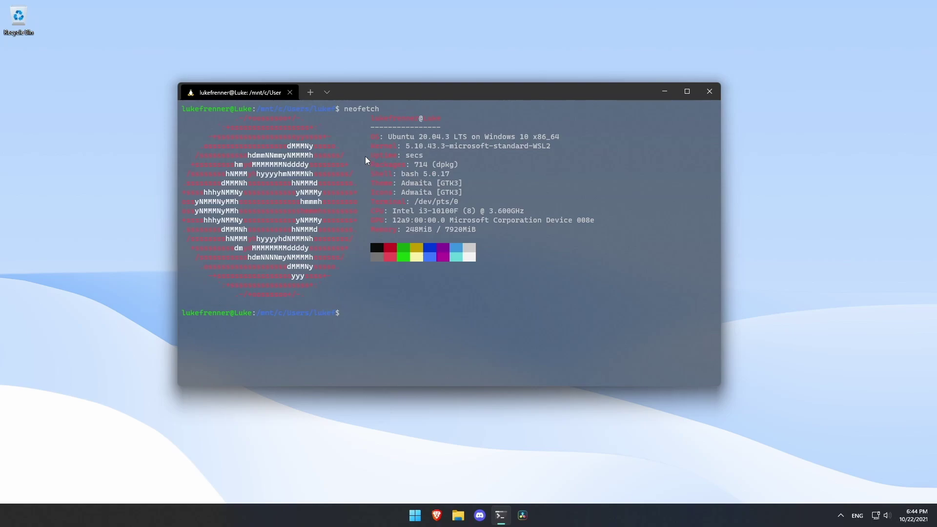
pyautogui.moveTo(367, 130); pyautogui.dragTo(443, 139)
pyautogui.click(448, 139)
pyautogui.moveTo(462, 166); pyautogui.dragTo(487, 233)
pyautogui.click(487, 233)
# Run 'sudo apt install firefox' with the sudo password and copy part of the result line.
pyautogui.write('sudo apt install firefox')
pyautogui.press('Return')
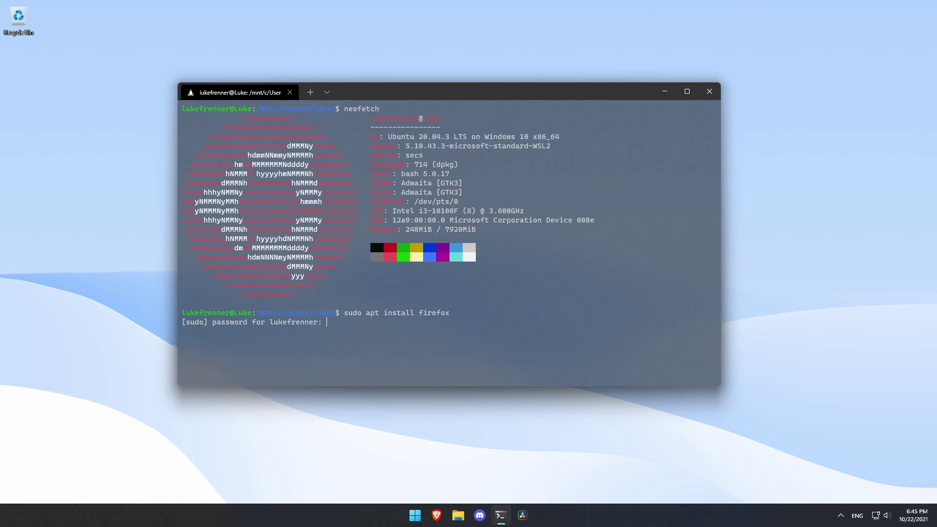
pyautogui.press('Return')
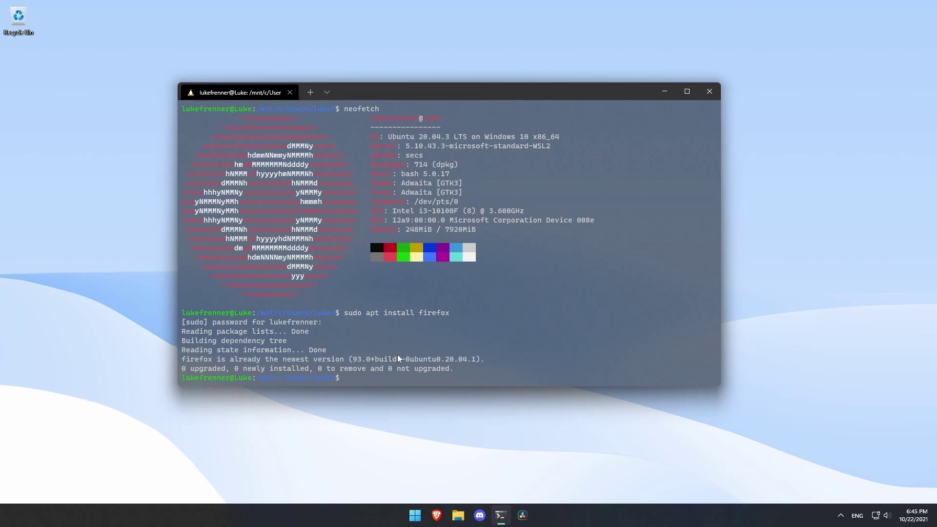
pyautogui.moveTo(192, 359); pyautogui.dragTo(297, 362)
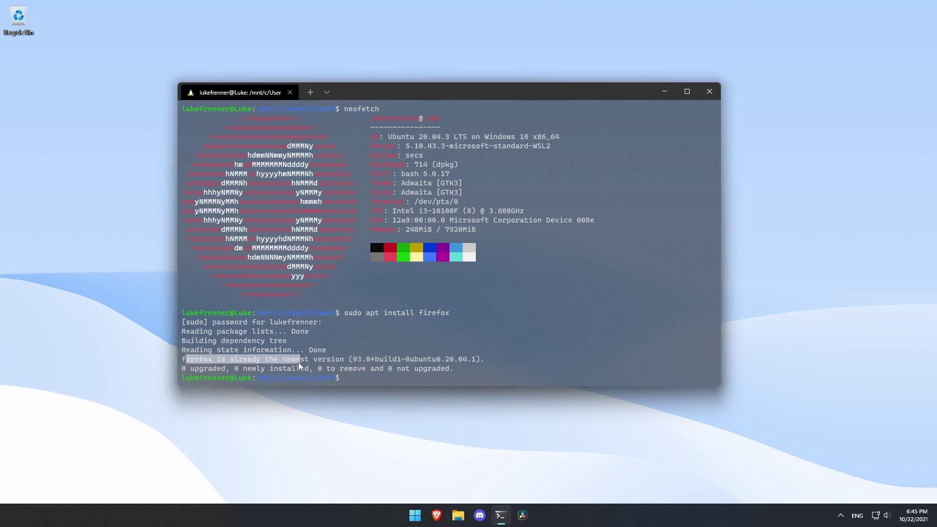
pyautogui.rightClick(299, 362)
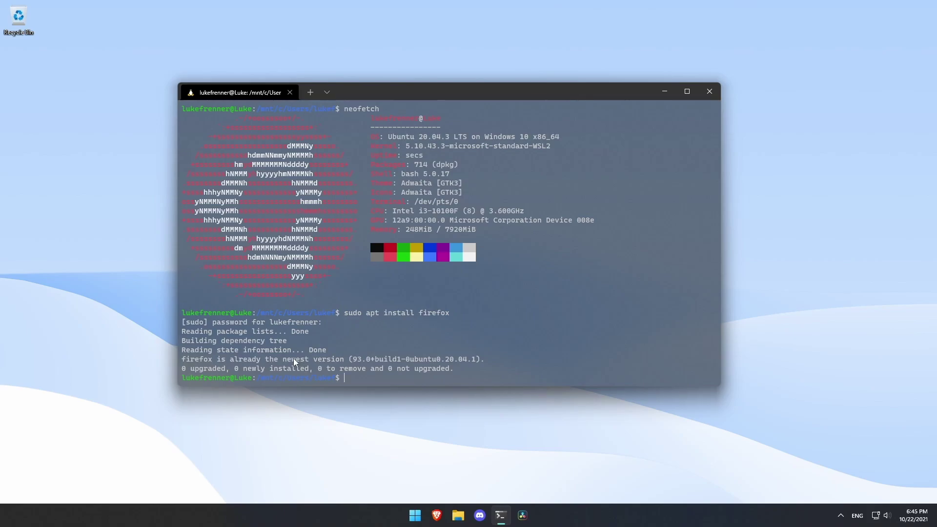
pyautogui.write('firefox')
pyautogui.press('BackSpace')
pyautogui.press('BackSpace')
pyautogui.press('BackSpace')
pyautogui.press('BackSpace')
pyautogui.press('BackSpace')
pyautogui.press('BackSpace')
pyautogui.press('BackSpace')
pyautogui.press('BackSpace')
# Search Start for 'firefox' and launch Firefox Web Browser (Ubuntu).
pyautogui.press('super')
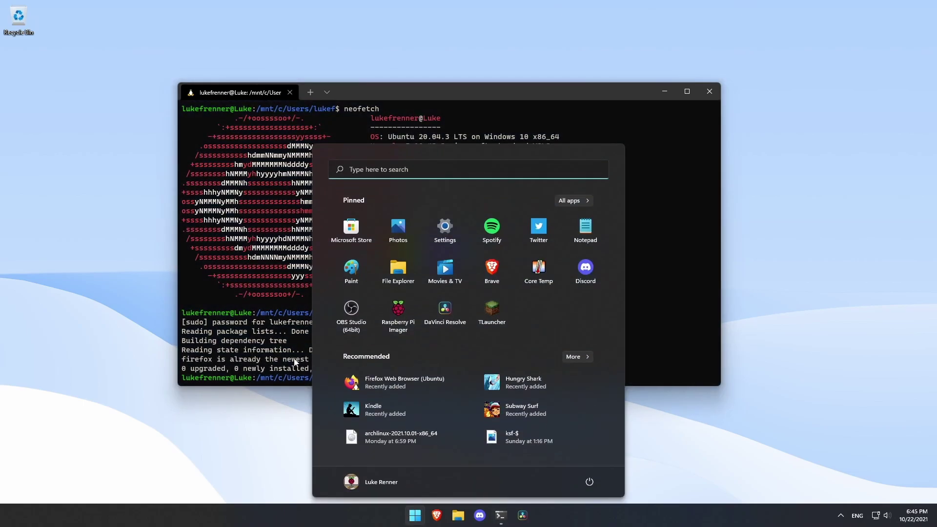
pyautogui.write('firefox')
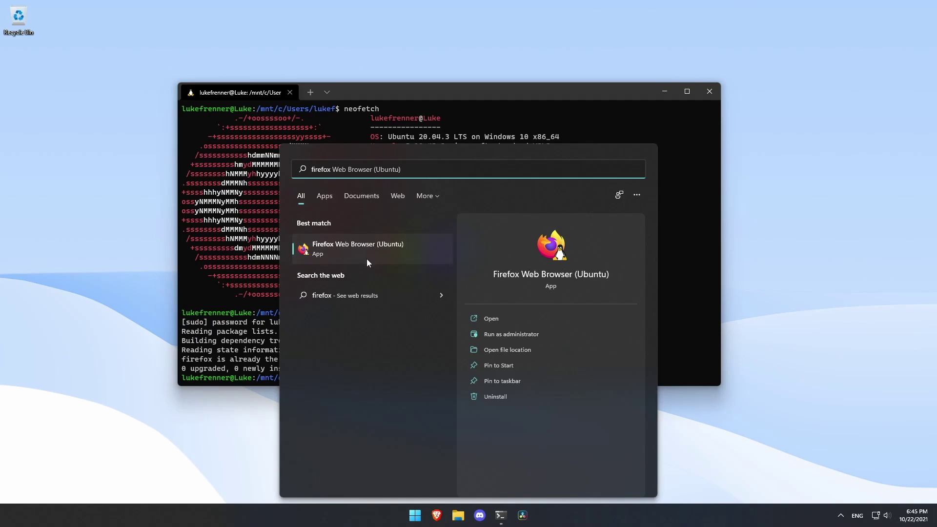
pyautogui.click(493, 319)
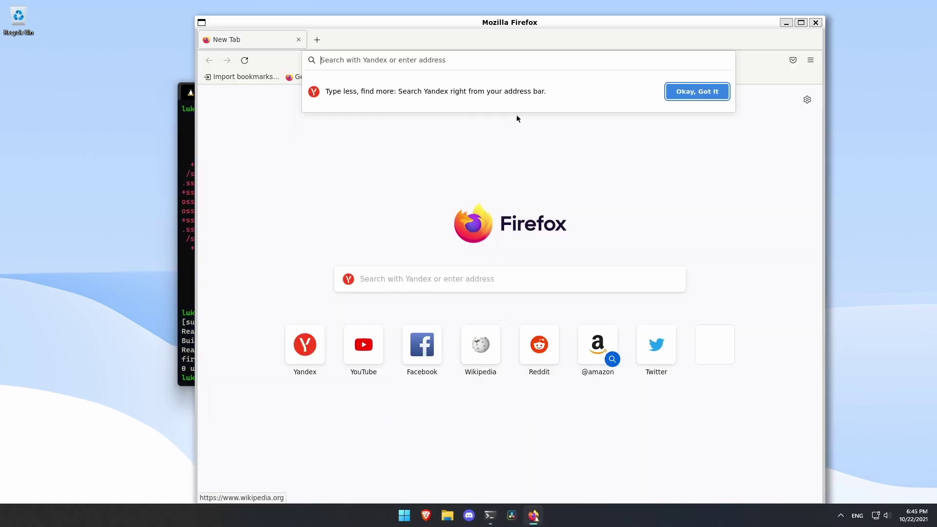
# Dismiss the Yandex search tip and maximize the Firefox window.
pyautogui.click(722, 93)
pyautogui.moveTo(562, 31); pyautogui.dragTo(546, 23)
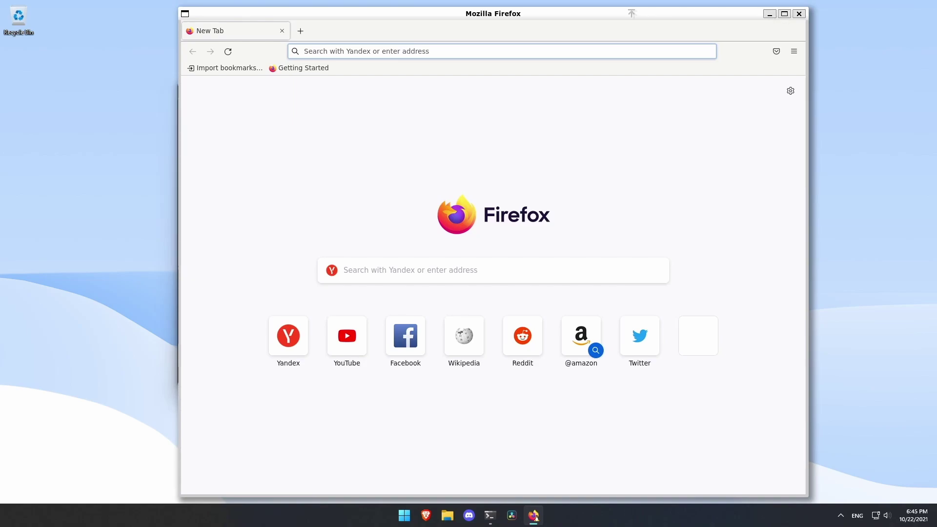
pyautogui.moveTo(631, 13); pyautogui.dragTo(644, 5)
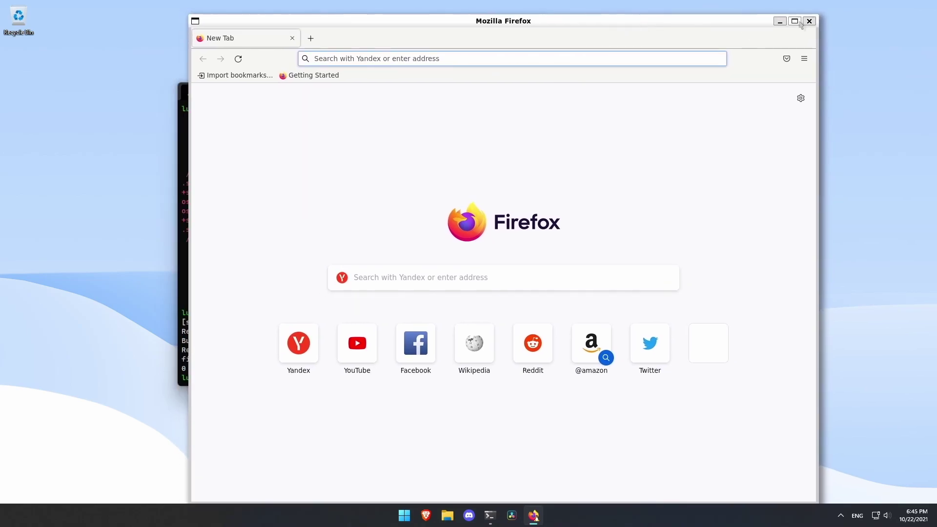
pyautogui.click(794, 22)
# Go to google.com, scroll the page, then close Firefox.
pyautogui.click(509, 44)
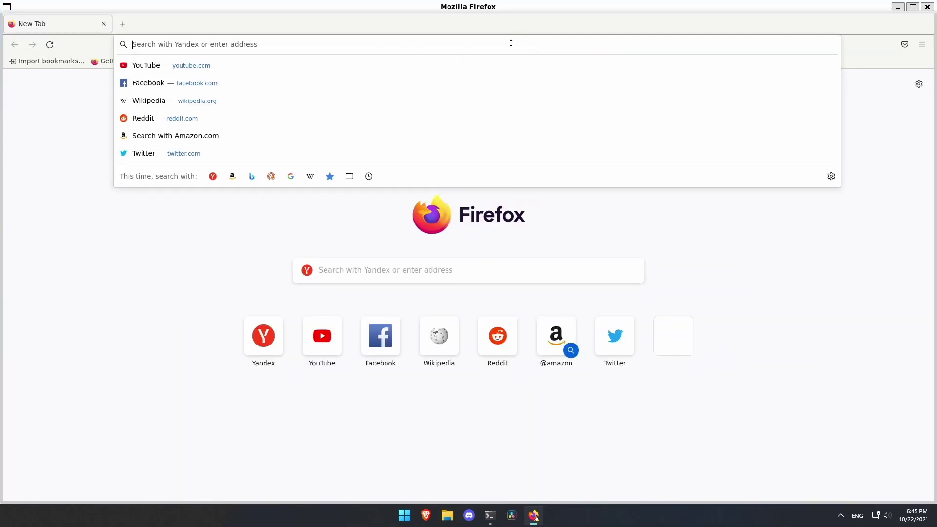
pyautogui.write('google.,')
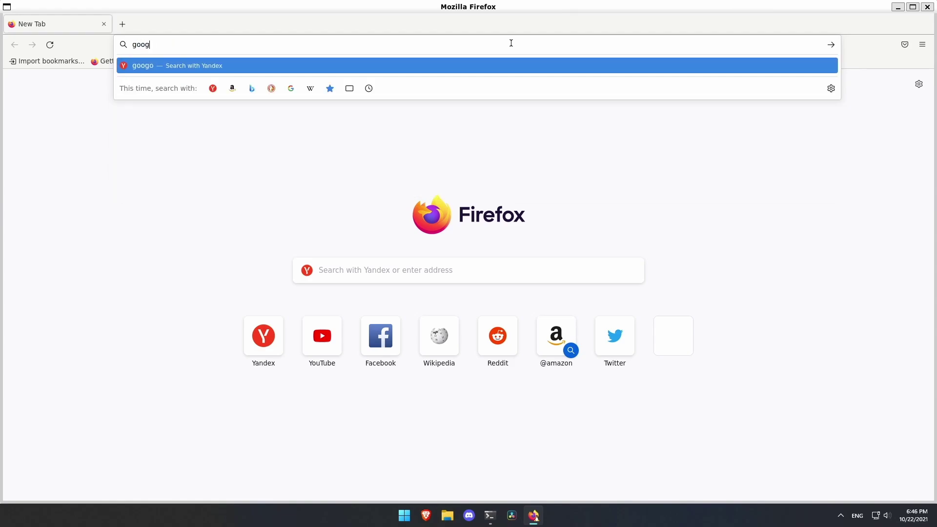
pyautogui.press('BackSpace')
pyautogui.press('BackSpace')
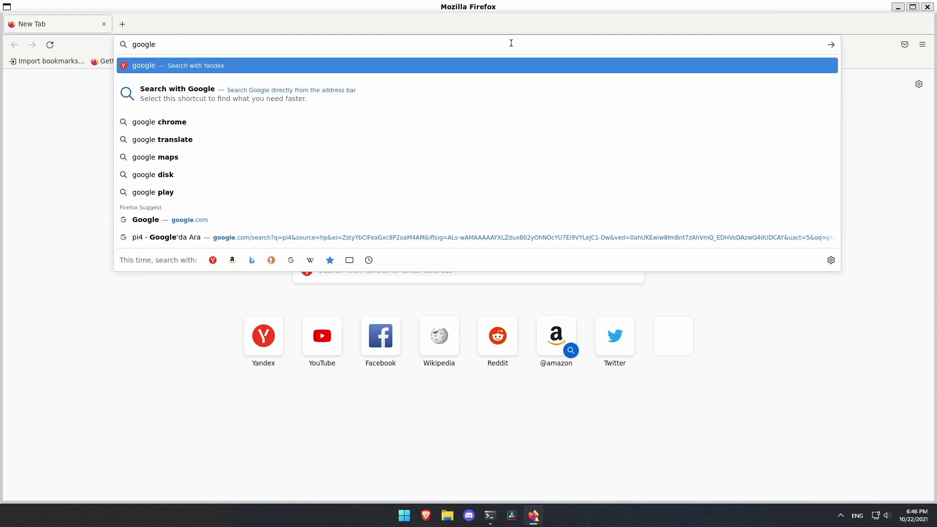
pyautogui.write('.com')
pyautogui.press('Return')
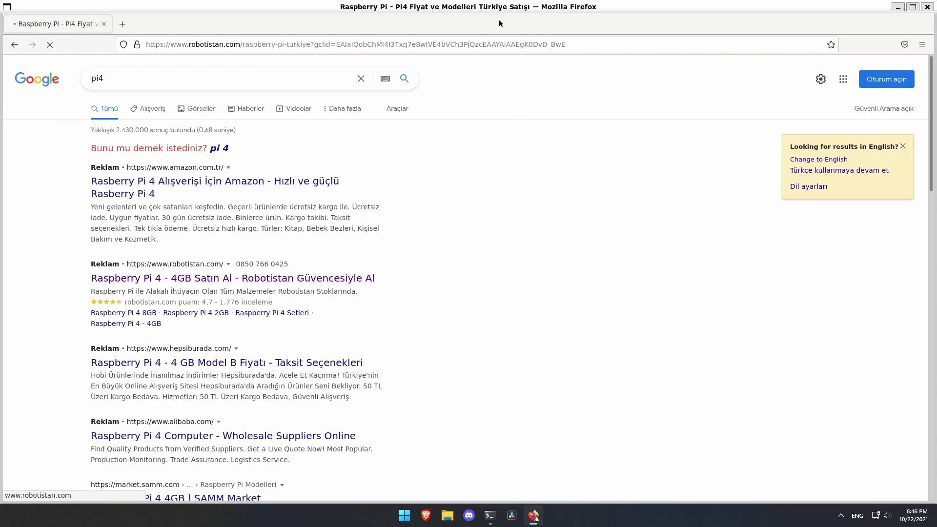
pyautogui.scroll(-20, 399, 186)
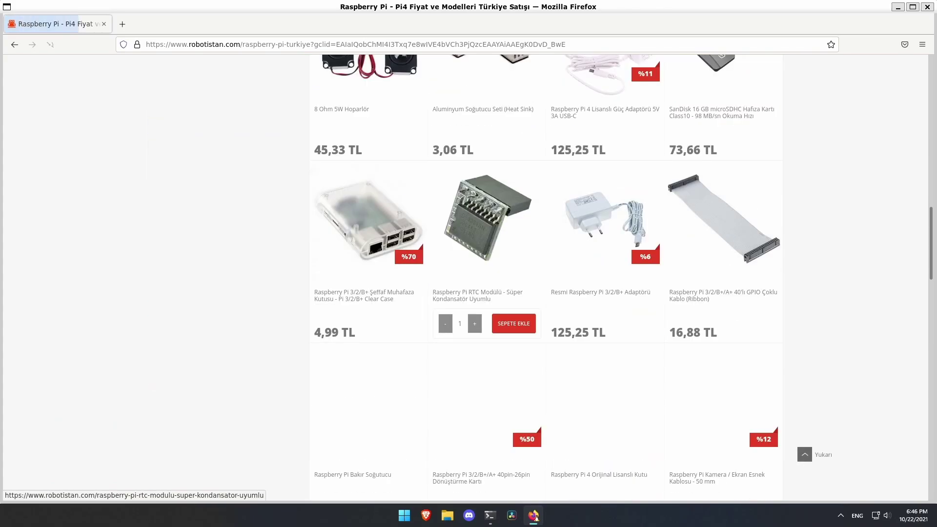
pyautogui.click(927, 7)
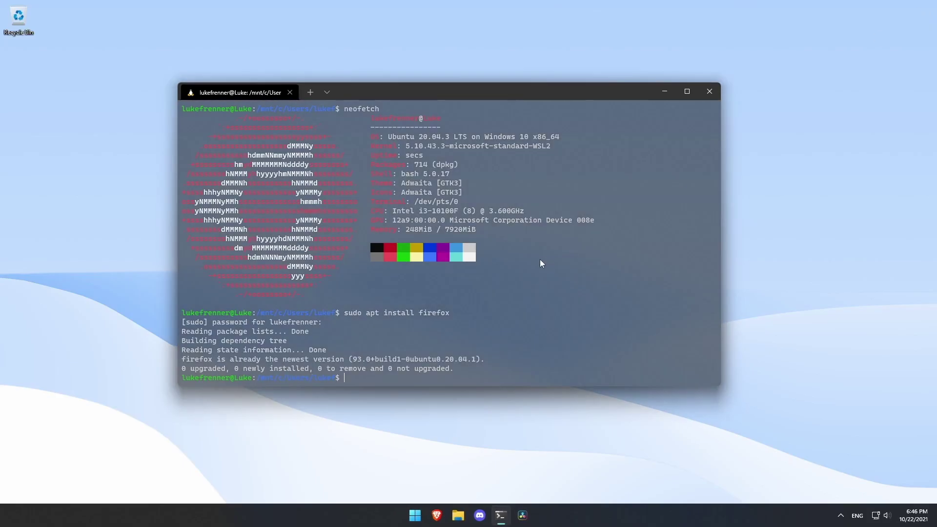
# Run 'gparted' then 'sudo gparted', view the GParted window, and stop it with Ctrl+C.
pyautogui.write('gparted')
pyautogui.press('Return')
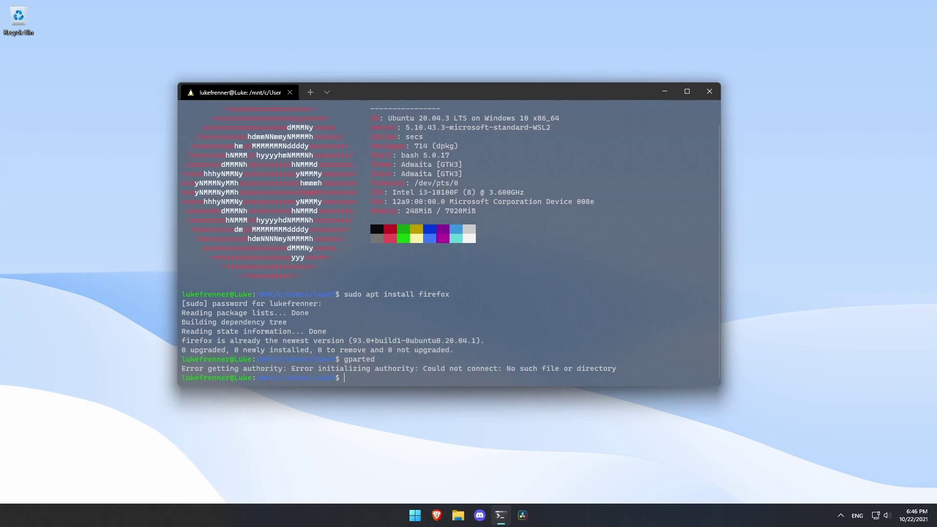
pyautogui.write('sudo gparted')
pyautogui.press('Return')
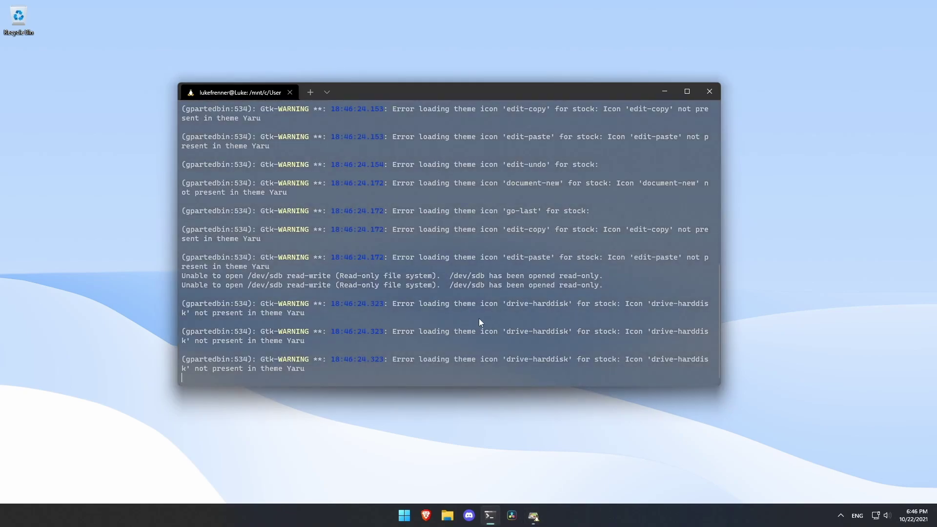
pyautogui.click(536, 514)
pyautogui.moveTo(501, 92); pyautogui.dragTo(529, 71)
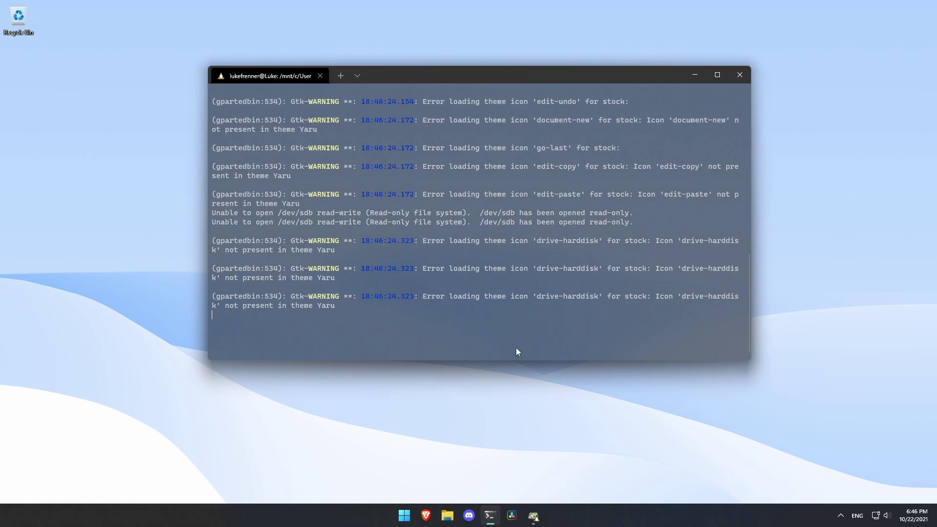
pyautogui.click(534, 515)
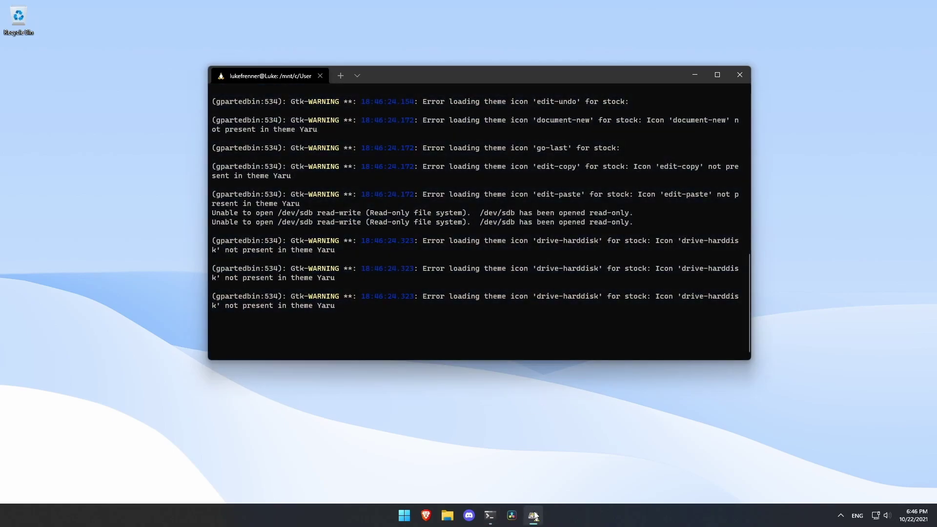
pyautogui.click(454, 246)
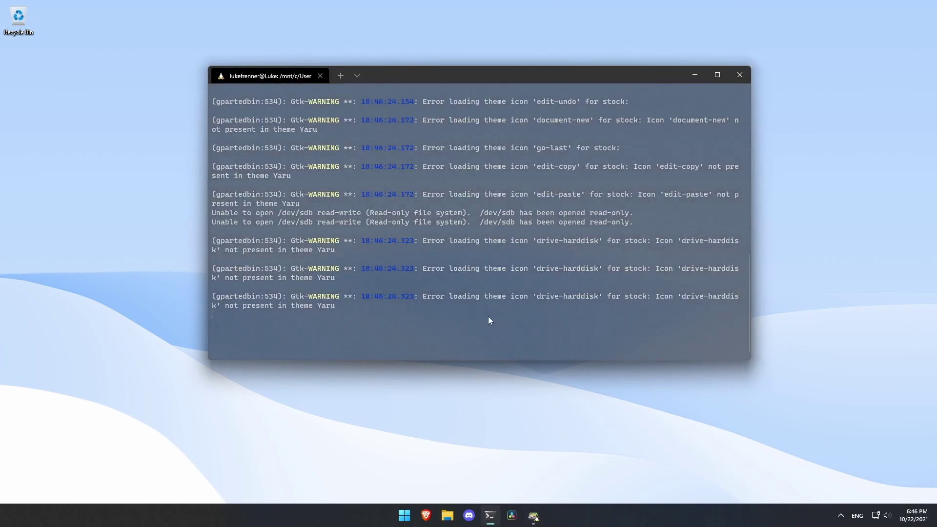
pyautogui.hotkey('ctrl', 'c')
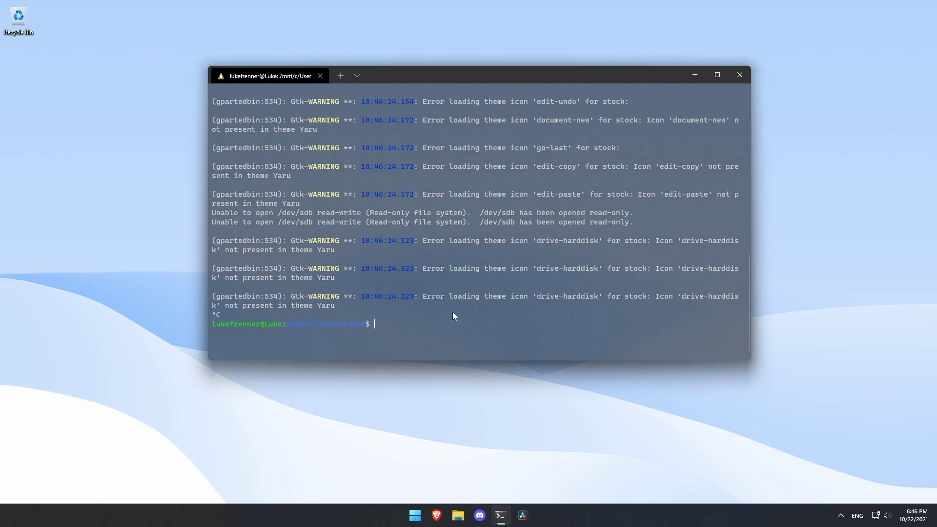
# Run htop and quit it with q, then open the nano editor.
pyautogui.write('htop')
pyautogui.press('Return')
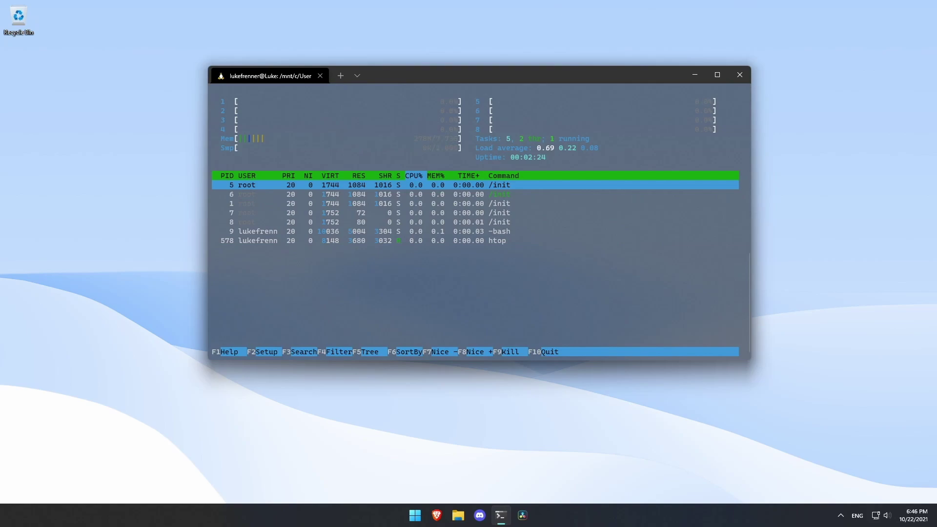
pyautogui.press('q')
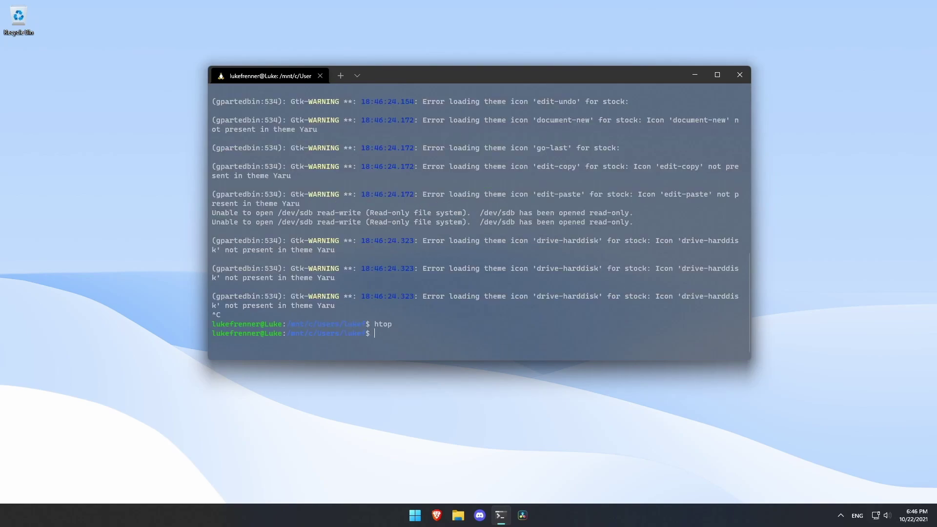
pyautogui.write('cle')
pyautogui.press('BackSpace')
pyautogui.press('BackSpace')
pyautogui.press('BackSpace')
pyautogui.write('nano')
pyautogui.press('Return')
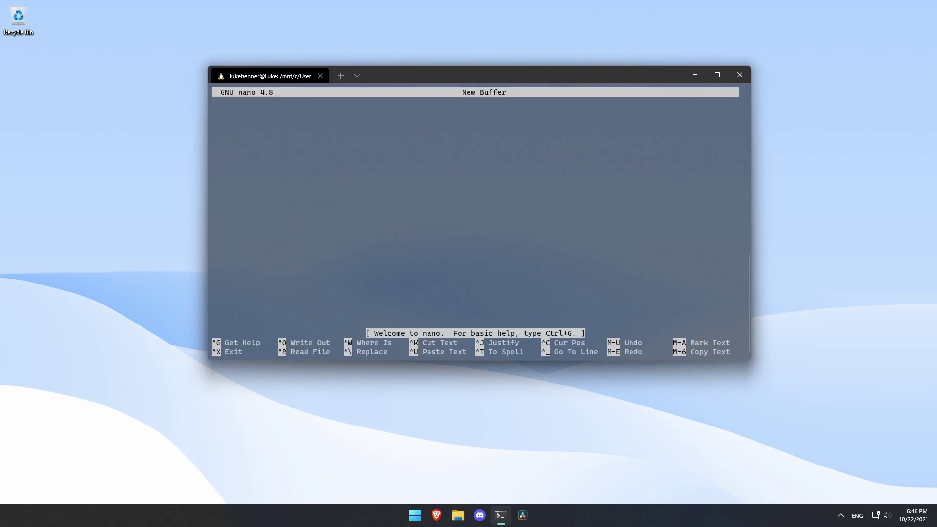
pyautogui.hotkey('ctrl', 'c')
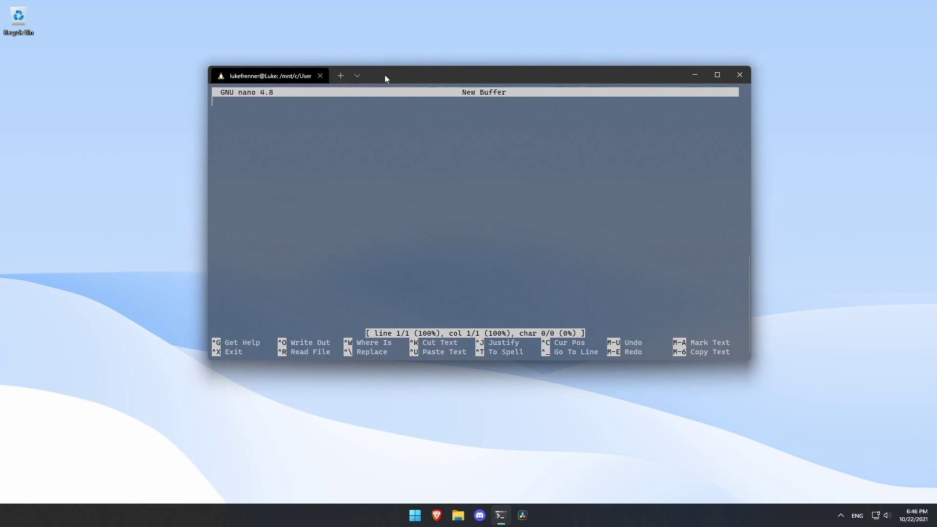
# Toggle the terminal's profile list, move the window, and close Windows Terminal.
pyautogui.click(355, 76)
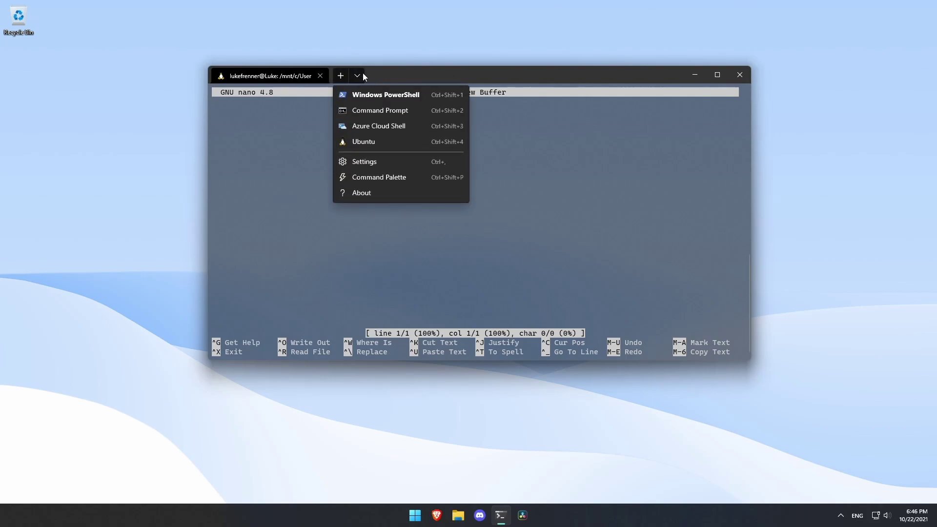
pyautogui.click(362, 72)
pyautogui.moveTo(391, 81); pyautogui.dragTo(372, 94)
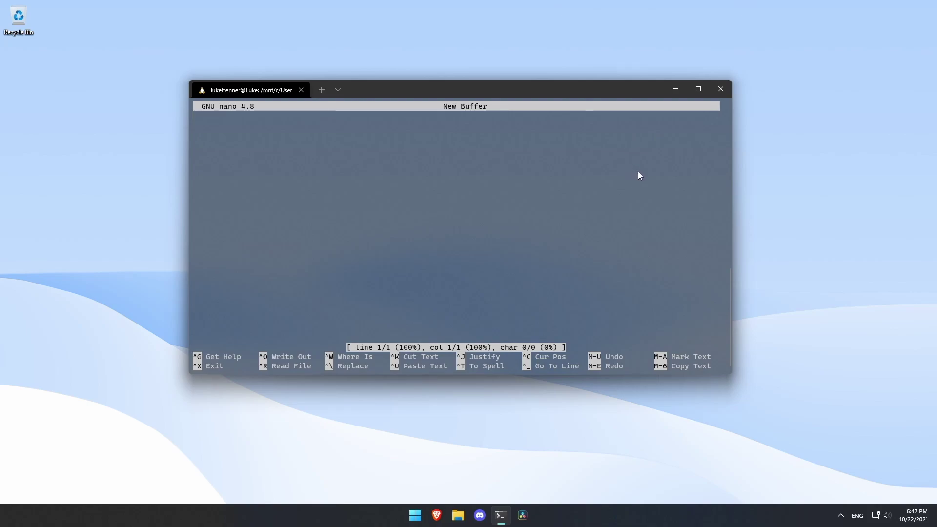
pyautogui.click(721, 91)
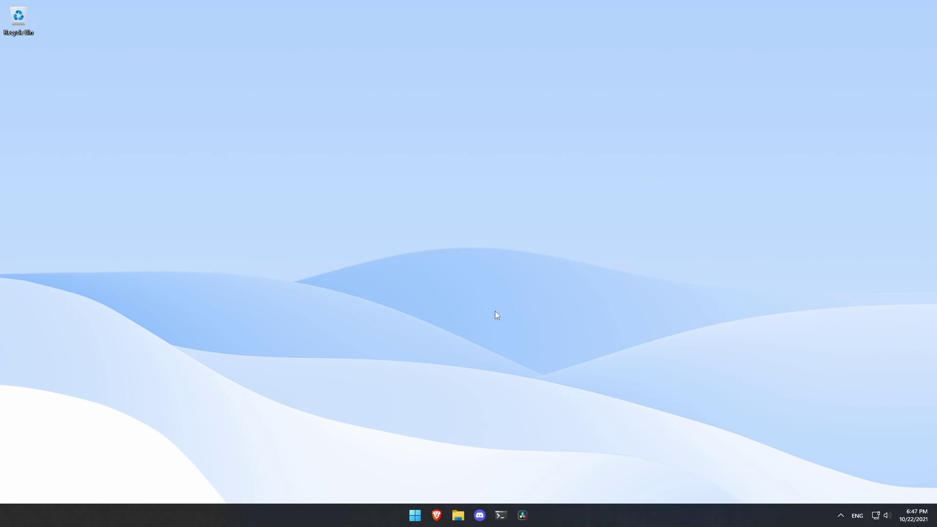
# Search 'androi' to open Windows Subsystem for Android Settings, scroll its options, close it, and reopen Start.
pyautogui.press('super')
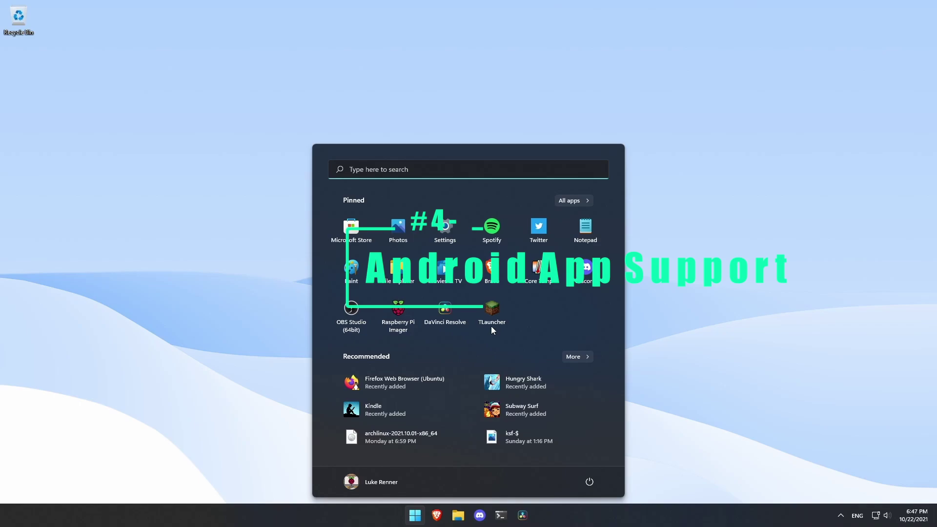
pyautogui.write('androi')
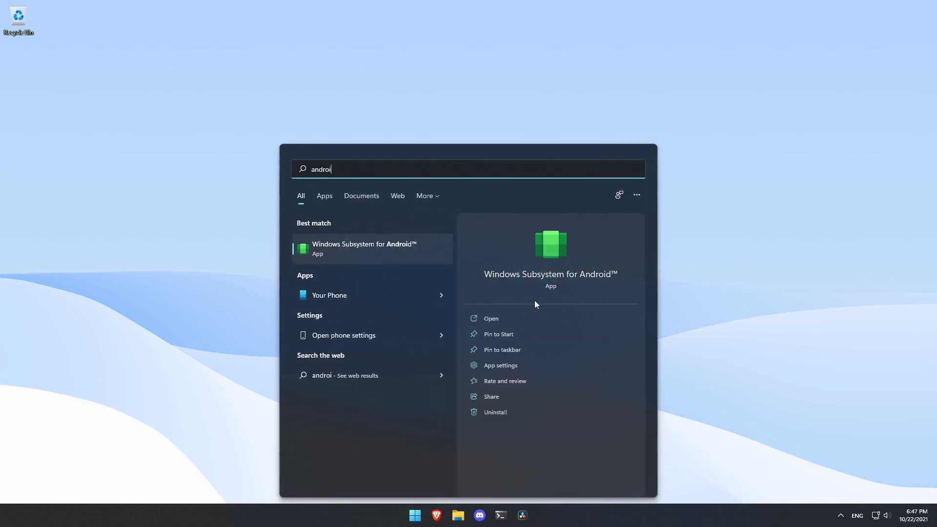
pyautogui.click(493, 318)
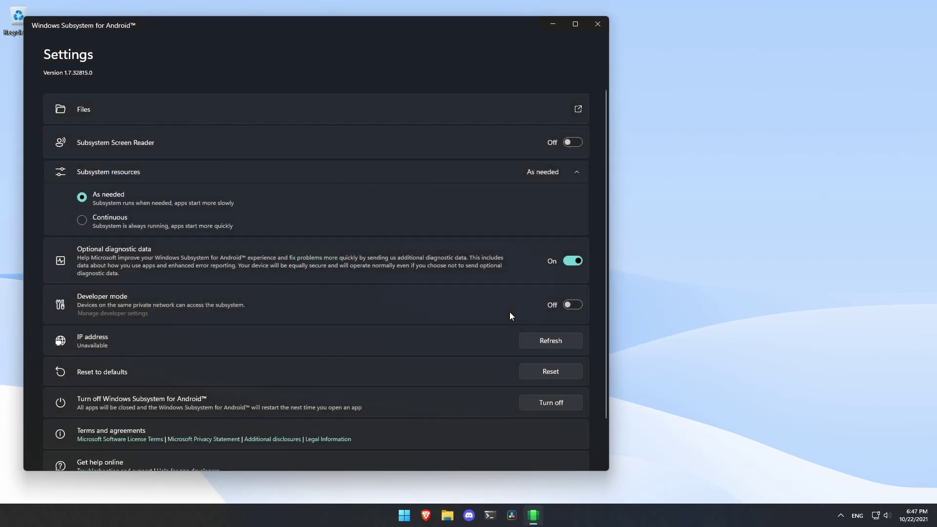
pyautogui.scroll(-3, 371, 324)
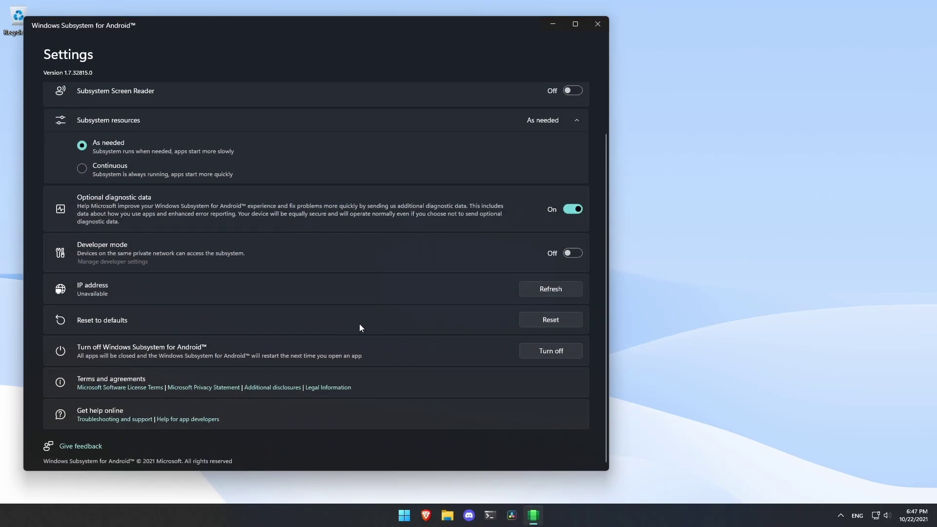
pyautogui.scroll(3, 302, 302)
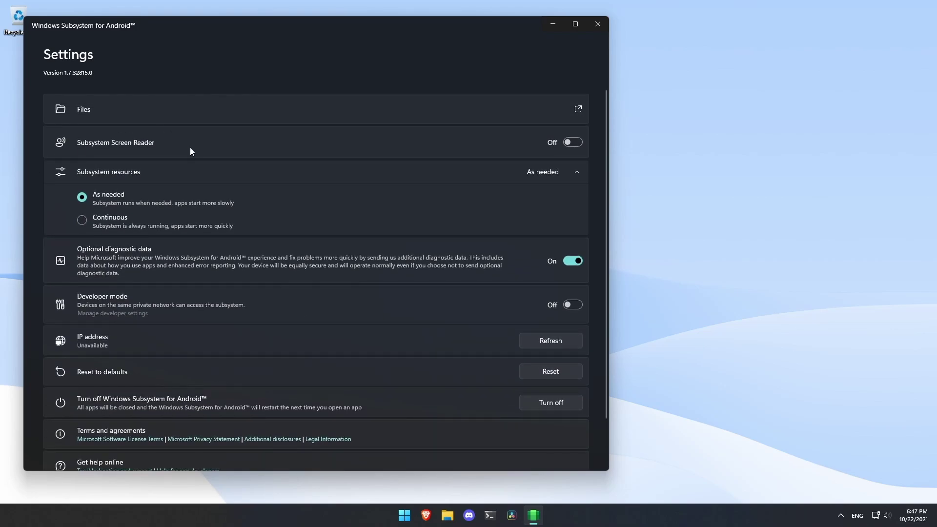
pyautogui.click(598, 24)
pyautogui.click(415, 514)
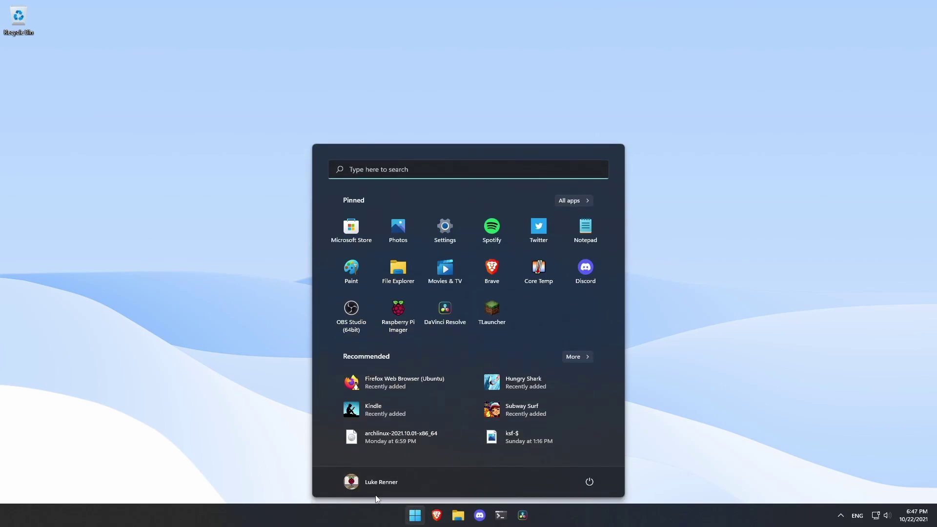
# Launch Amazon Appstore from Start search and scroll its home page to the Kids and All Apps & Games rows.
pyautogui.write('amazon')
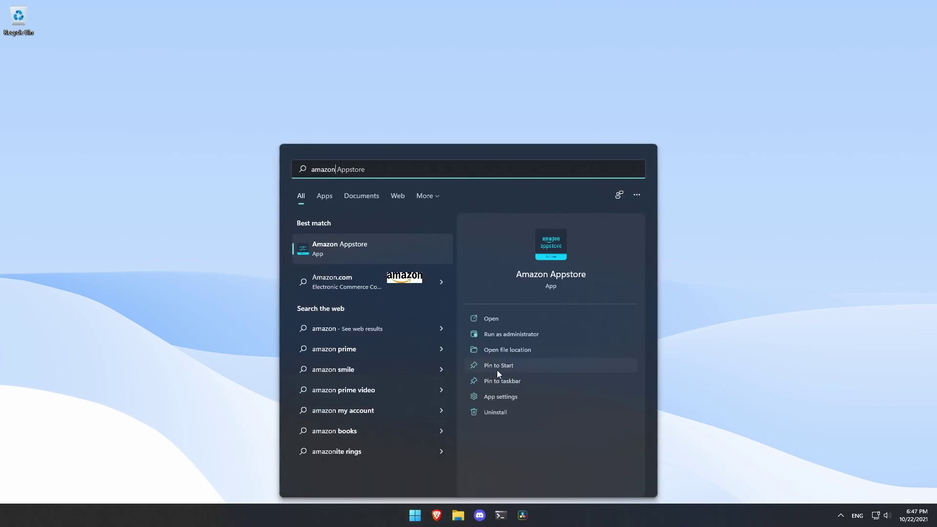
pyautogui.click(498, 319)
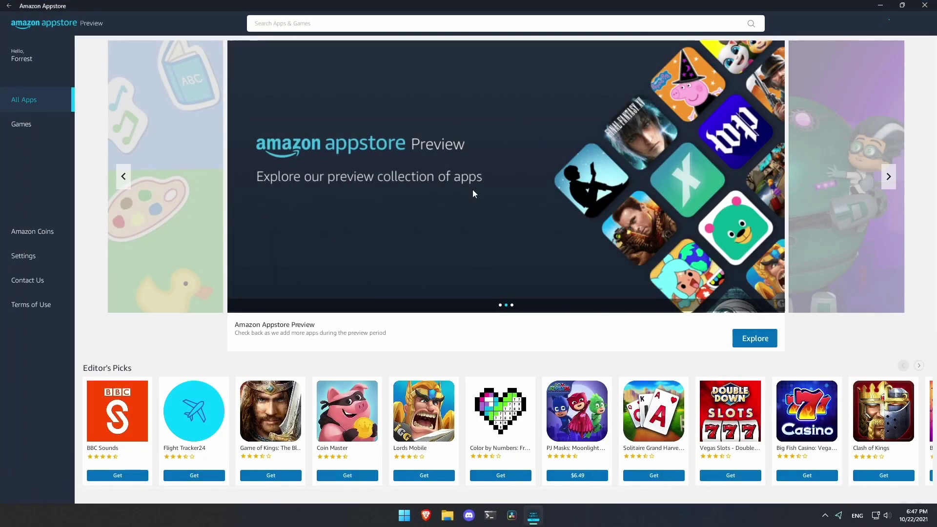
pyautogui.scroll(-5, 587, 287)
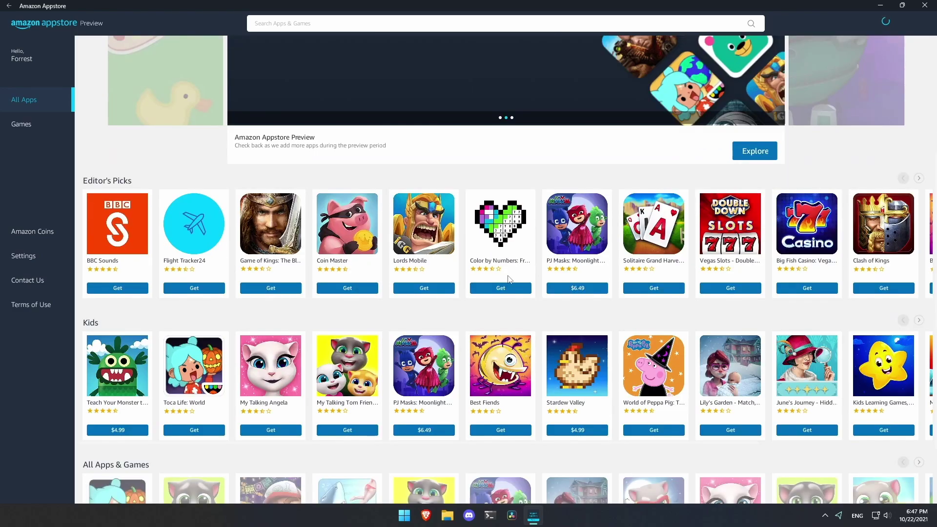
pyautogui.scroll(-2, 505, 282)
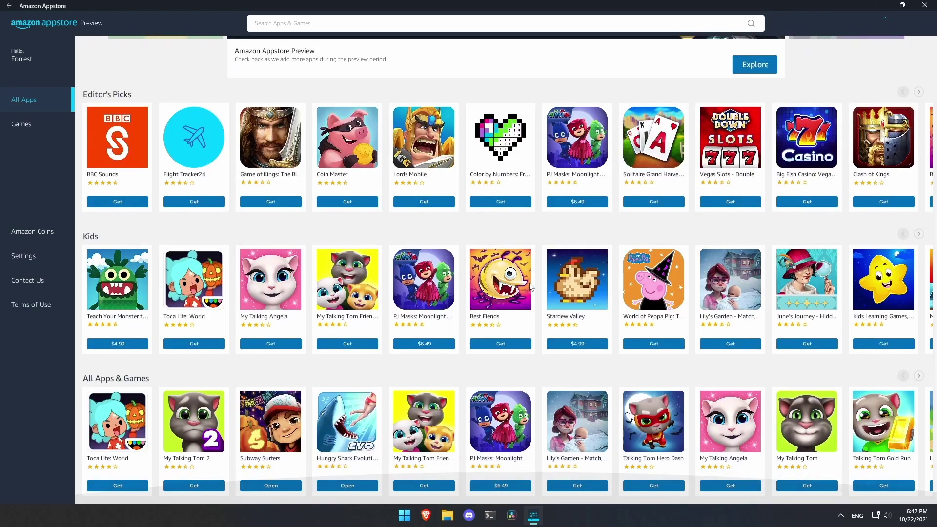
pyautogui.scroll(5, 525, 287)
pyautogui.scroll(-6, 526, 290)
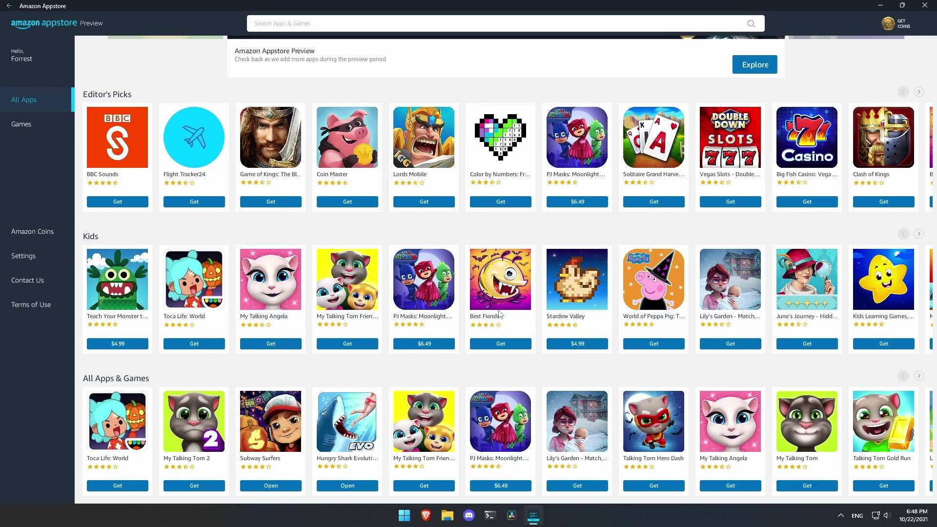
# Get the free Talking Tom Gold Run game, dismiss the already-owned error, and minimize the store.
pyautogui.click(890, 436)
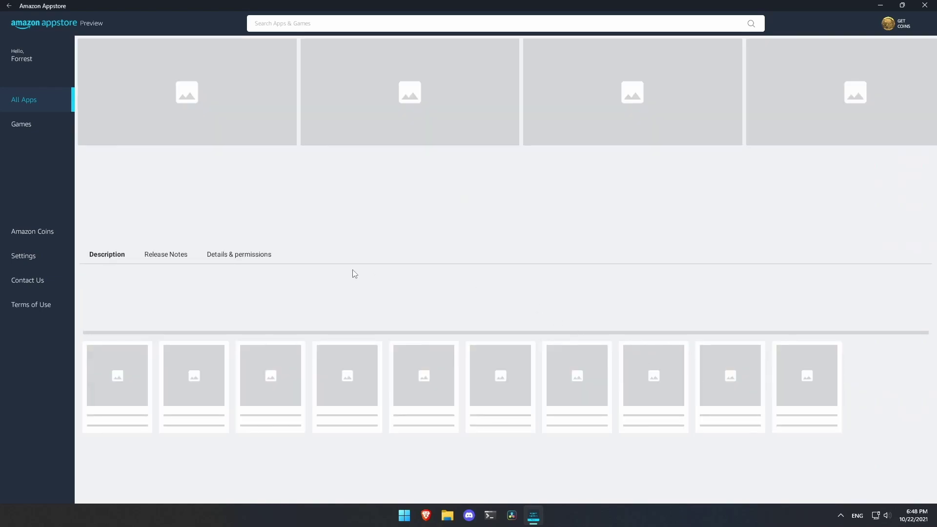
pyautogui.scroll(-3, 344, 449)
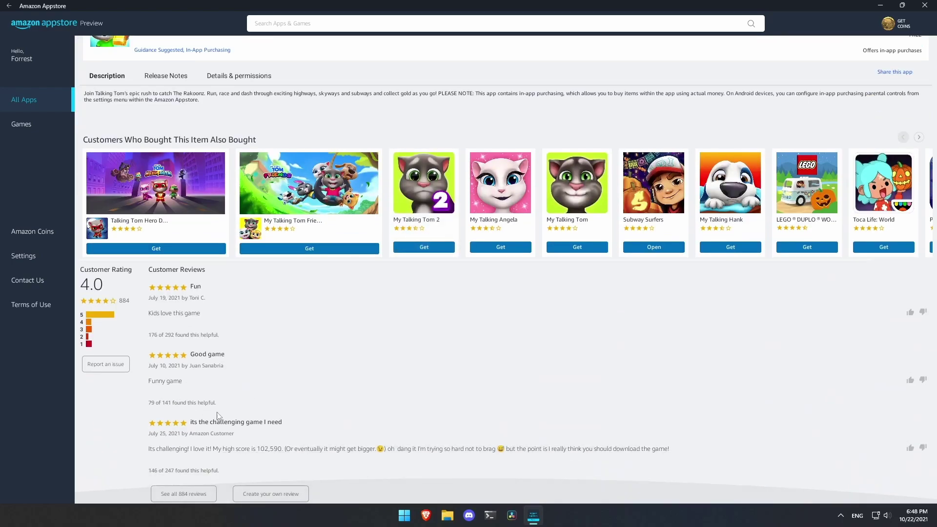
pyautogui.scroll(3, 293, 390)
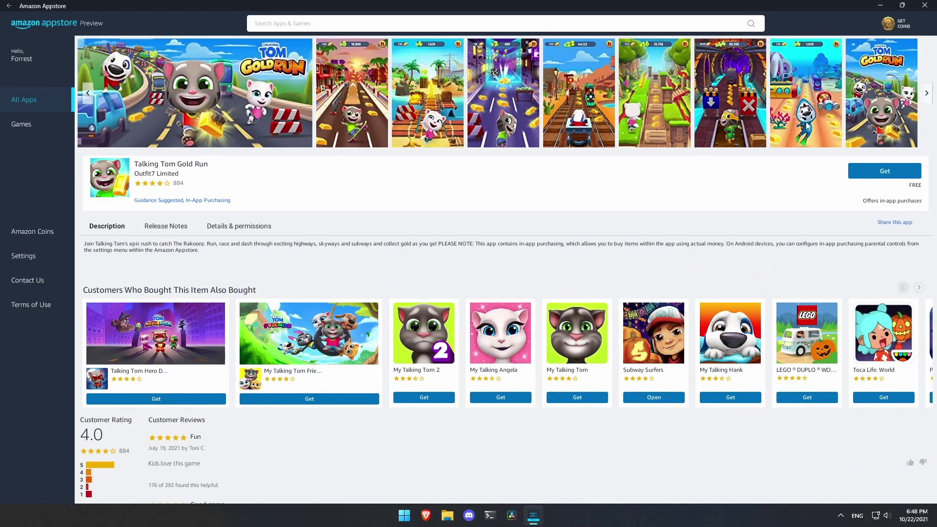
pyautogui.click(874, 178)
pyautogui.click(869, 175)
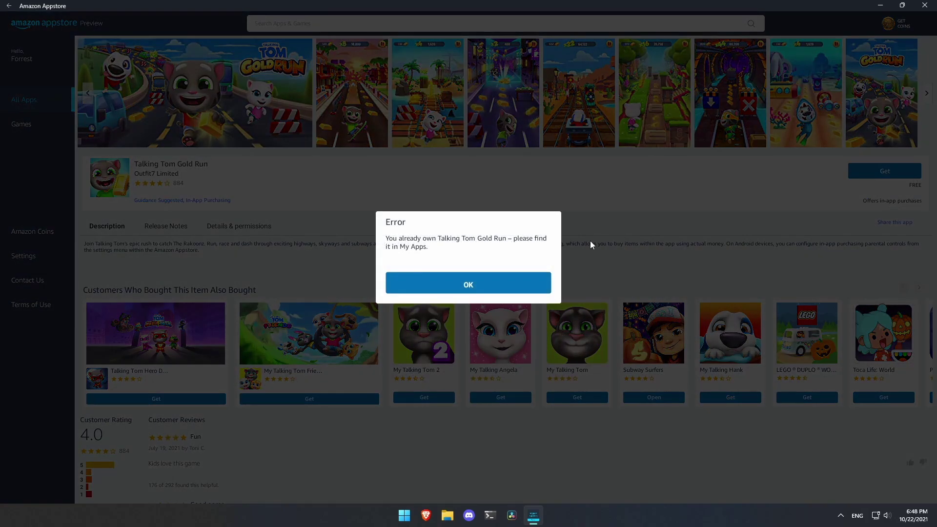
pyautogui.click(441, 282)
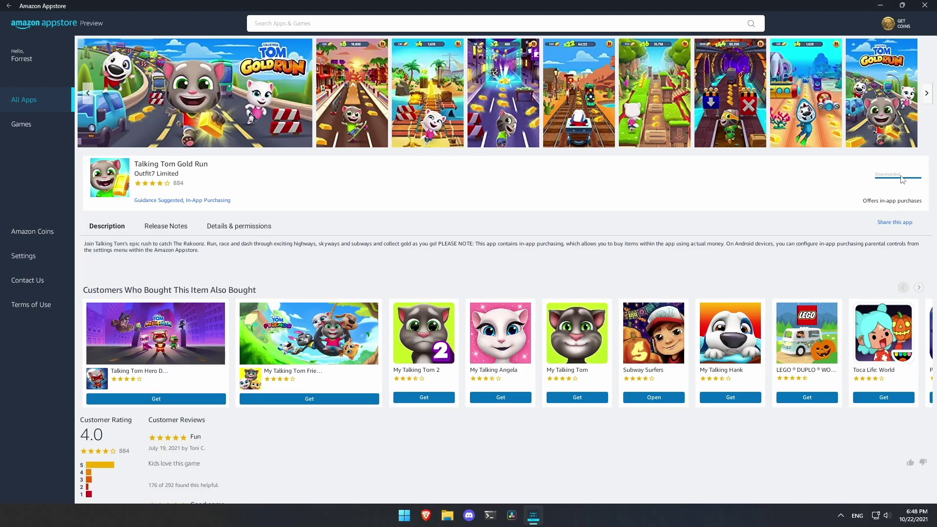
pyautogui.click(879, 5)
# Launch Subway Surf from Start's Recommended list and dismiss its welcome and offer popups.
pyautogui.press('super')
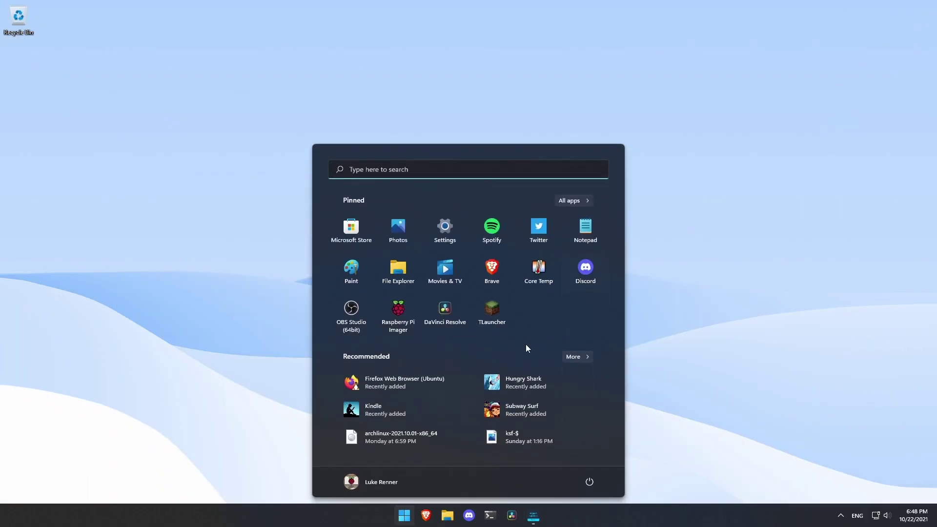
pyautogui.click(515, 415)
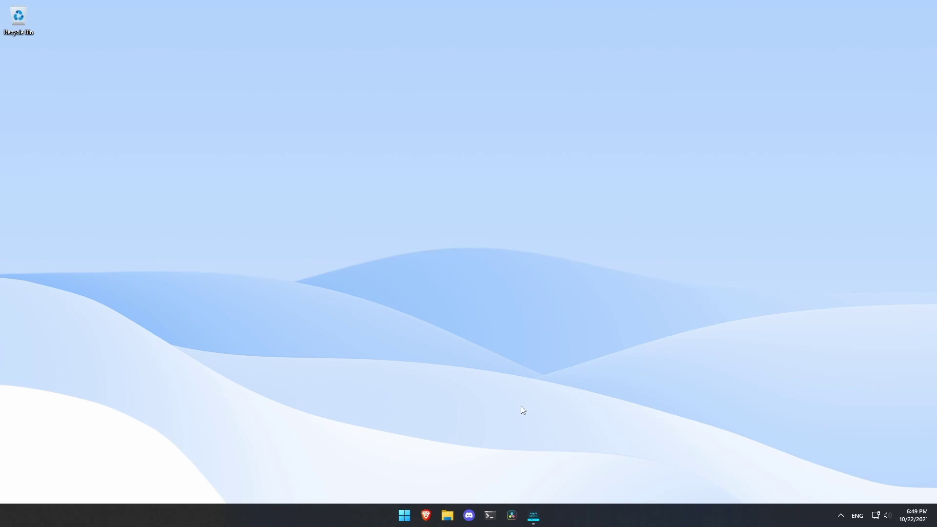
pyautogui.click(522, 517)
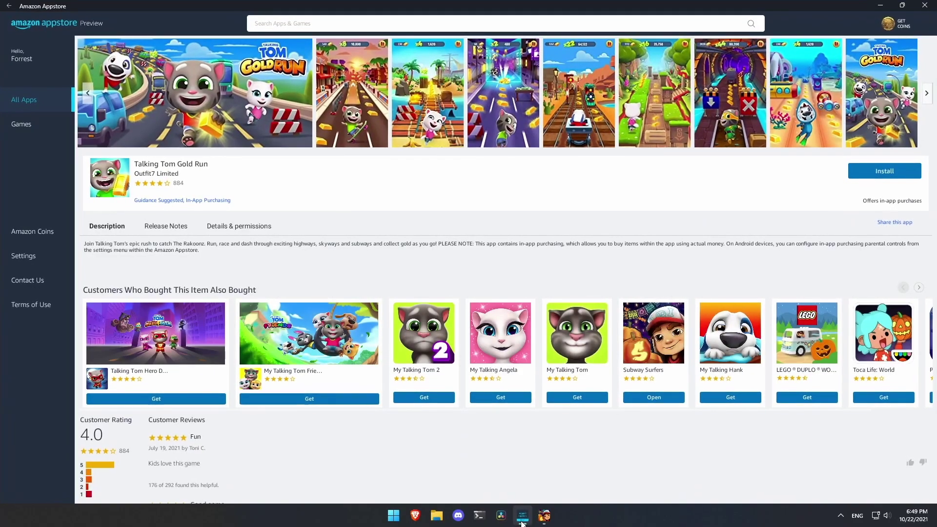
pyautogui.click(522, 519)
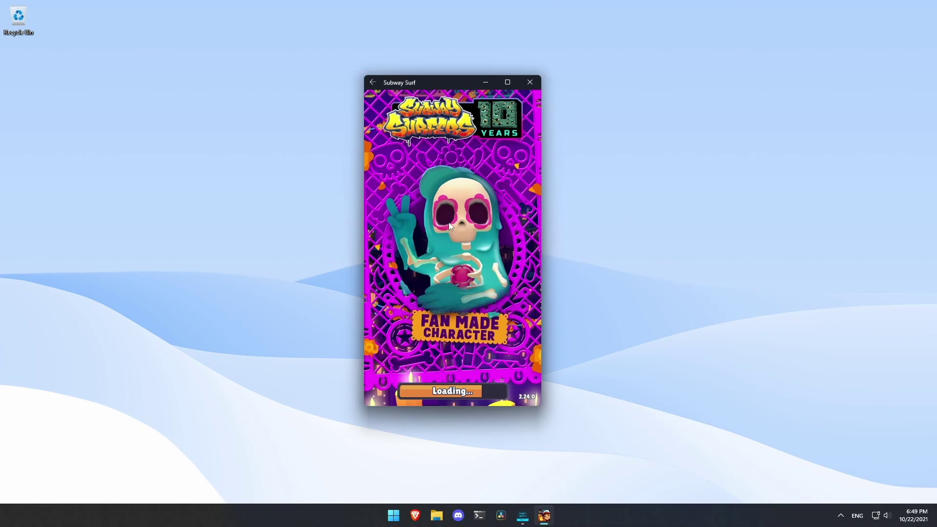
pyautogui.click(530, 161)
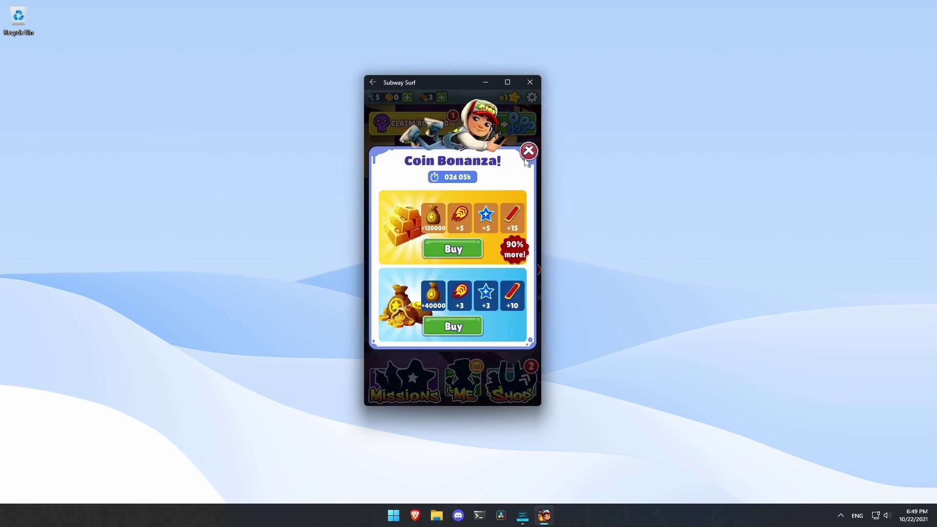
pyautogui.click(531, 150)
pyautogui.click(528, 134)
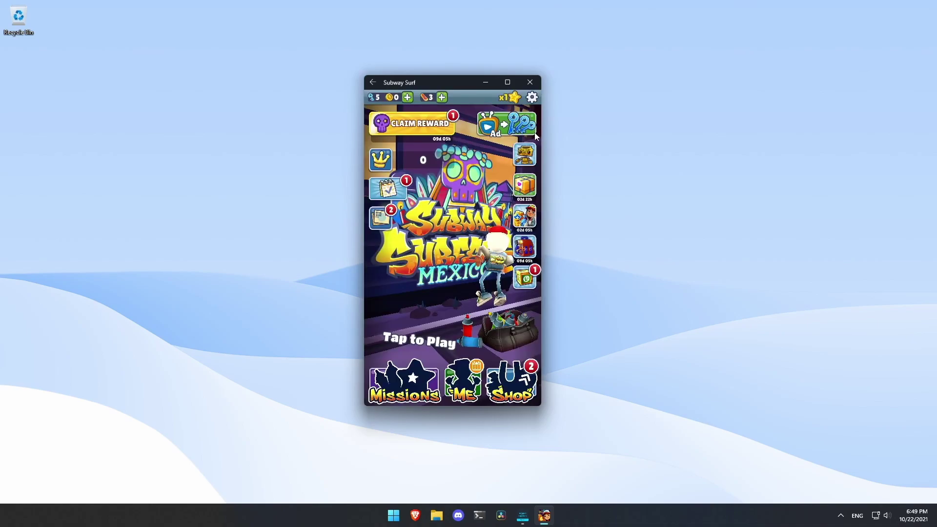
pyautogui.click(530, 136)
pyautogui.click(529, 137)
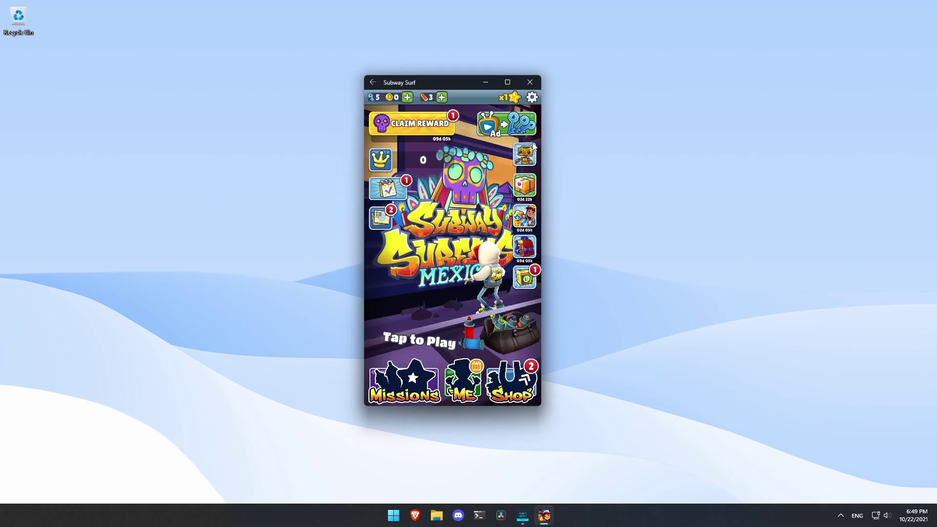
# Play a Subway Surf run, steering and jumping with the arrow keys to a 275 high score.
pyautogui.click(525, 239)
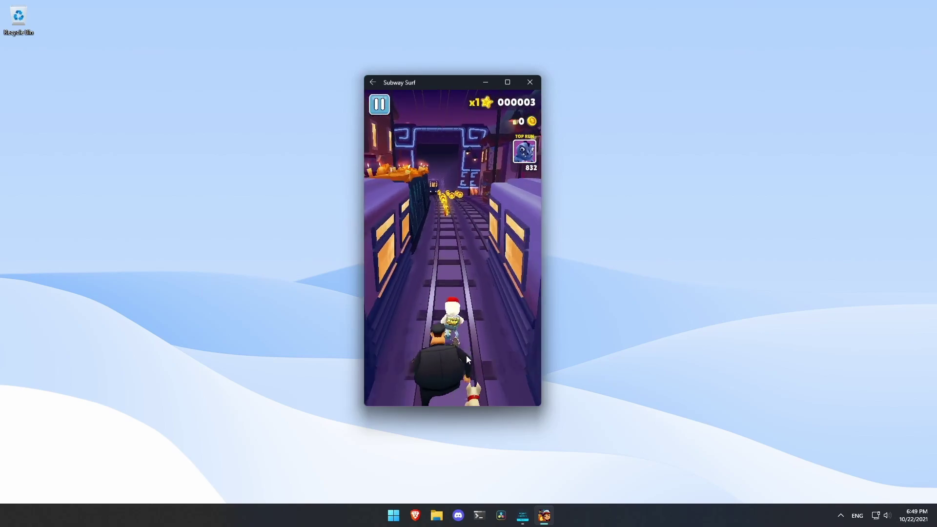
pyautogui.moveTo(467, 355); pyautogui.dragTo(442, 35)
pyautogui.moveTo(491, 340); pyautogui.dragTo(473, 76)
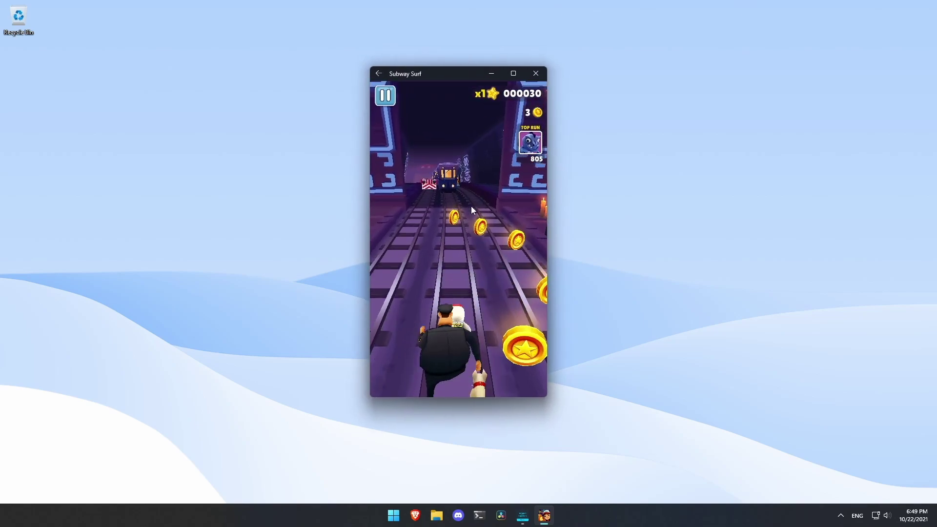
pyautogui.press('Right')
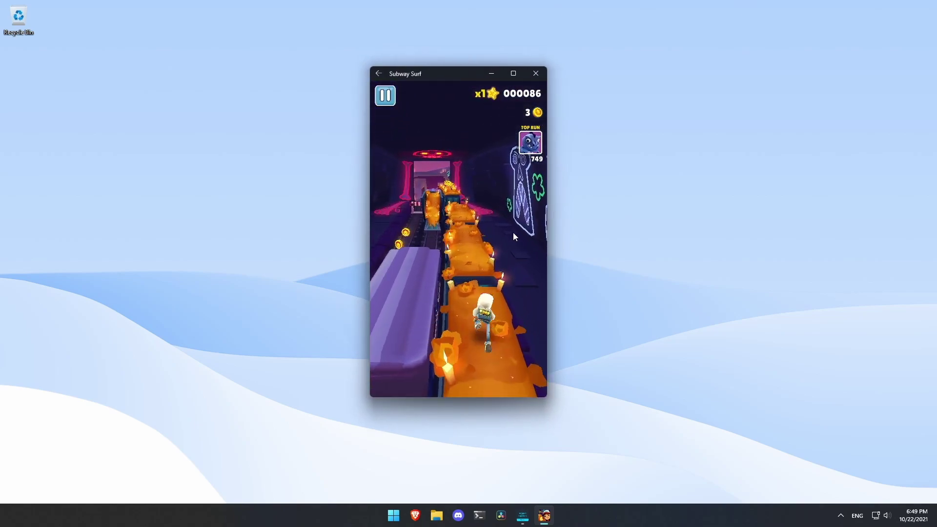
pyautogui.press('Up')
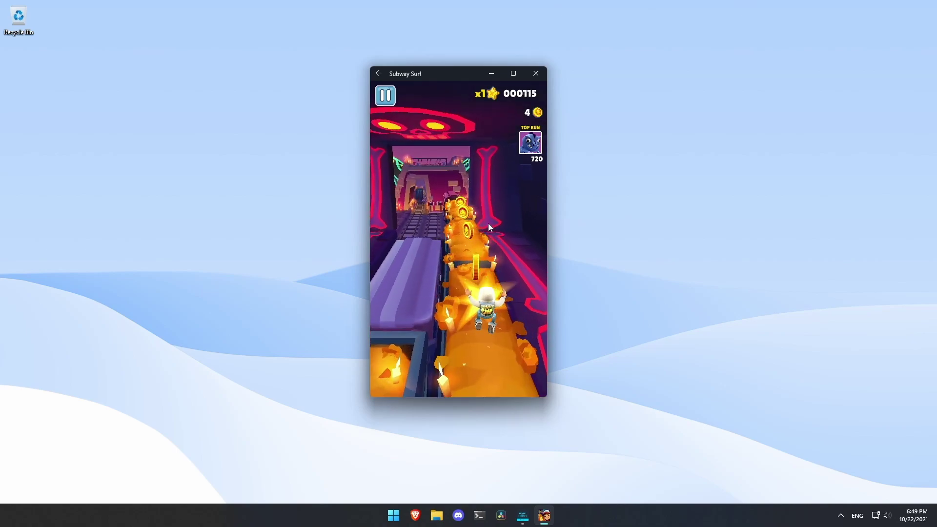
pyautogui.press('Left')
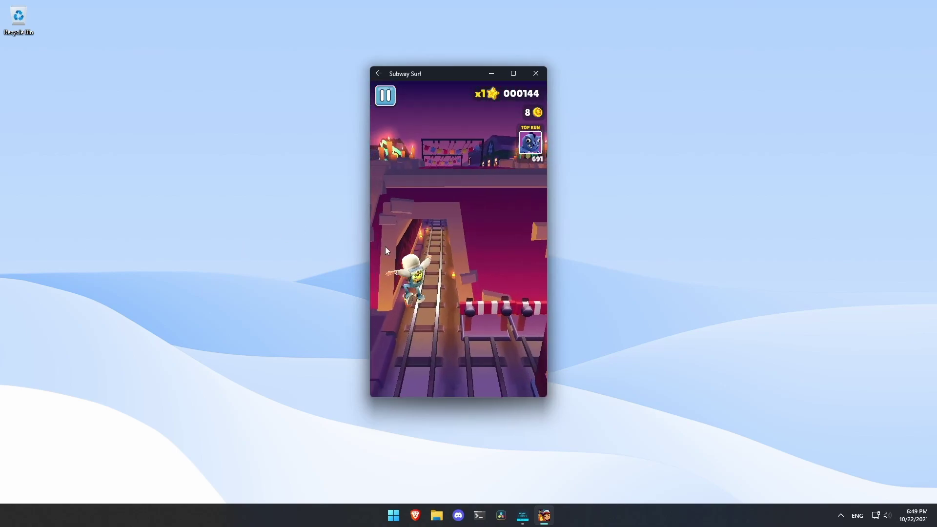
pyautogui.press('Right')
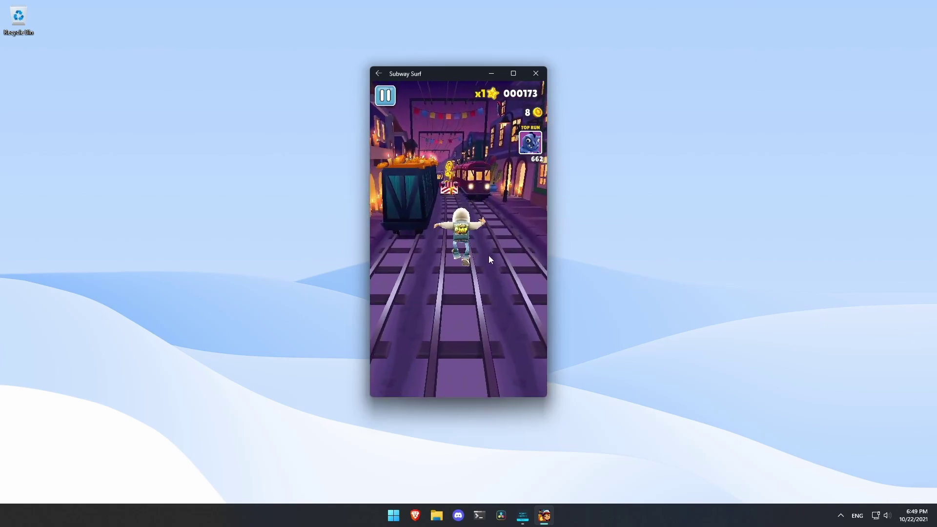
pyautogui.press('Up')
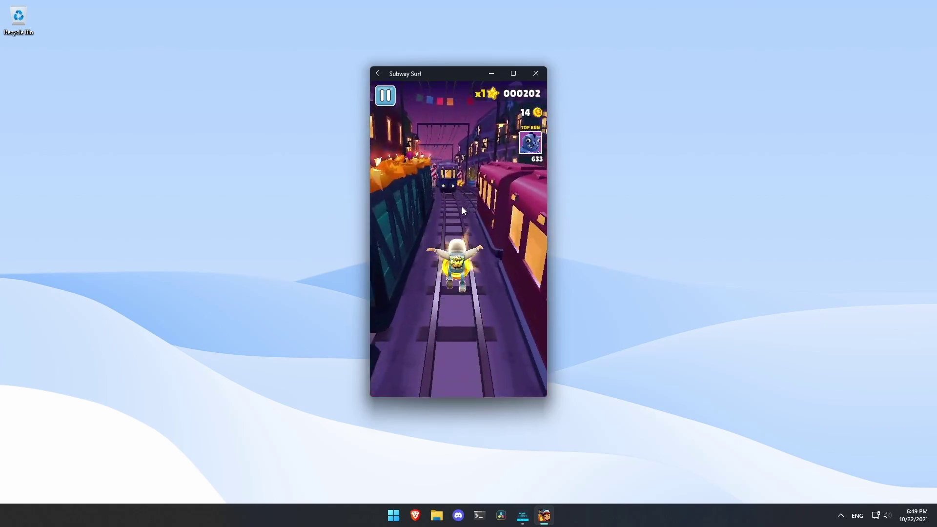
pyautogui.press('Left')
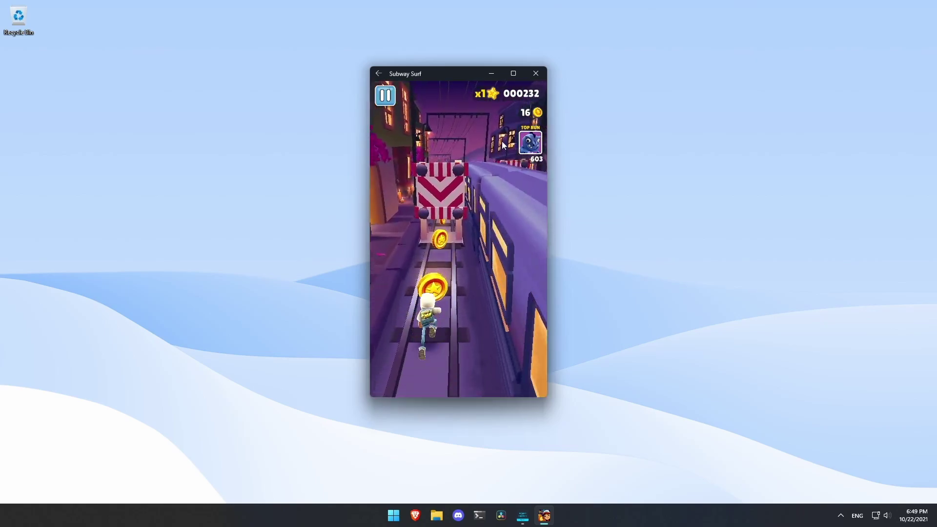
# Maximize and restore the game window, then close Subway Surf.
pyautogui.click(513, 73)
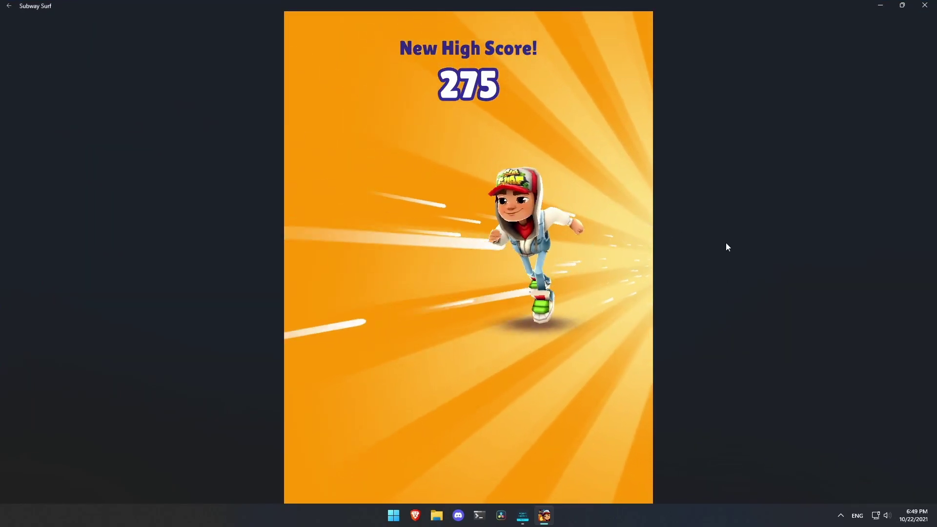
pyautogui.click(892, 9)
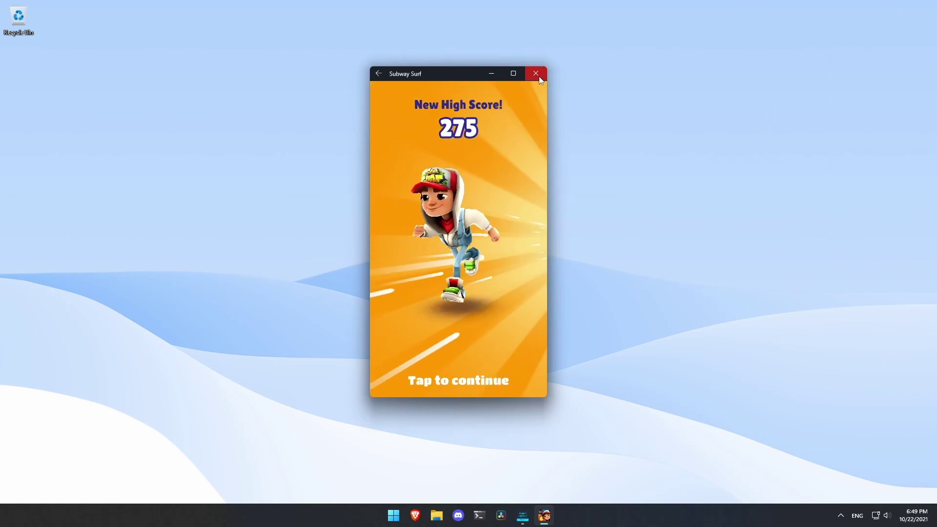
pyautogui.click(393, 517)
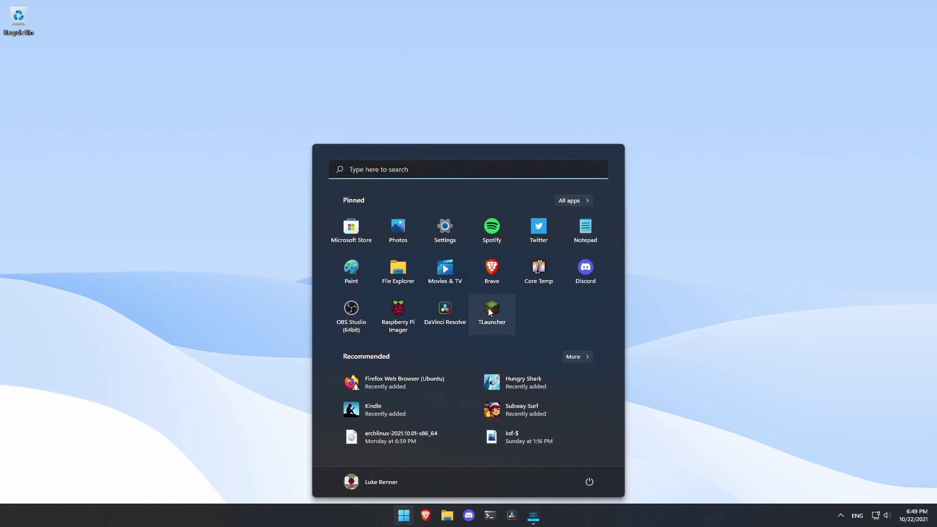
# Launch Hungry Shark Evolution and start a run past the controls tutorial.
pyautogui.click(499, 385)
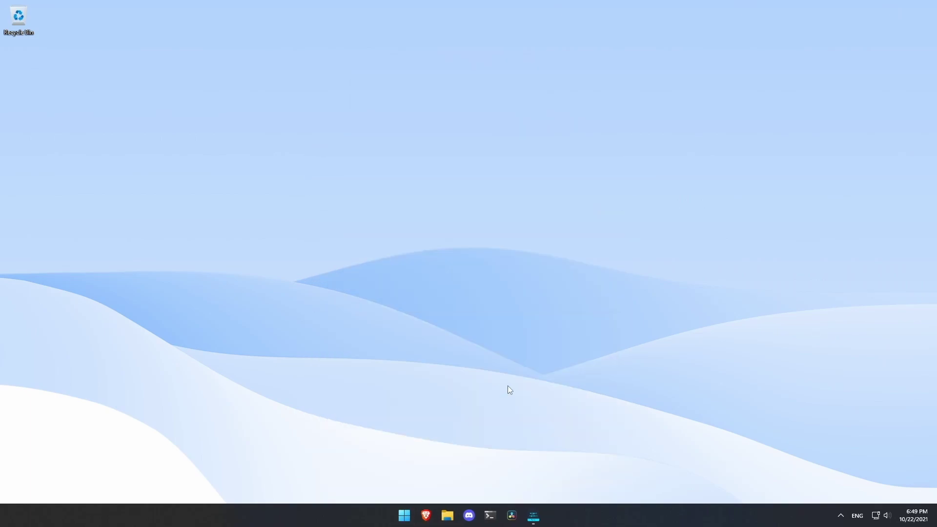
pyautogui.moveTo(385, 140); pyautogui.dragTo(416, 137)
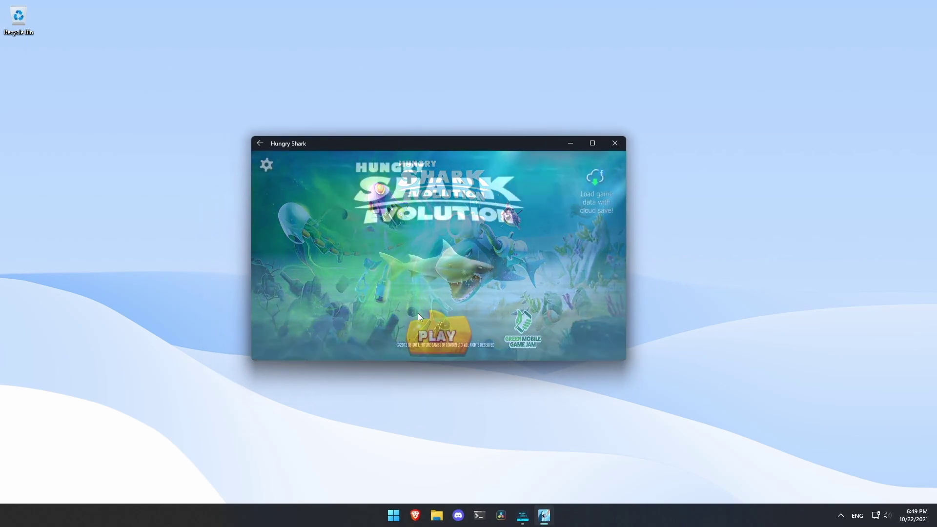
pyautogui.click(444, 345)
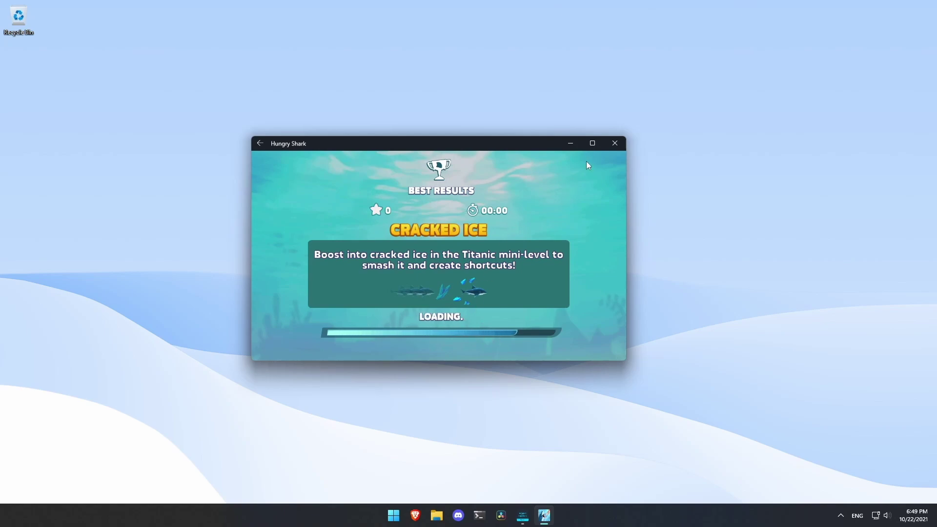
pyautogui.click(436, 340)
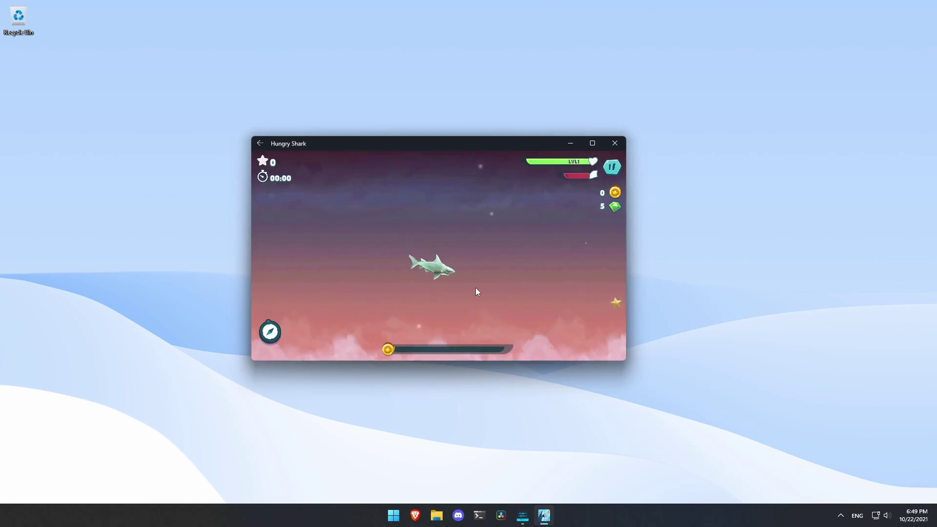
# Play the run full-screen to 110 points, pause at Options, then close the game with Alt+F4.
pyautogui.click(592, 143)
pyautogui.moveTo(431, 227)
pyautogui.mouseDown()
pyautogui.moveTo(424, 203)
pyautogui.moveTo(429, 230)
pyautogui.moveTo(428, 215)
pyautogui.moveTo(342, 195)
pyautogui.mouseUp()
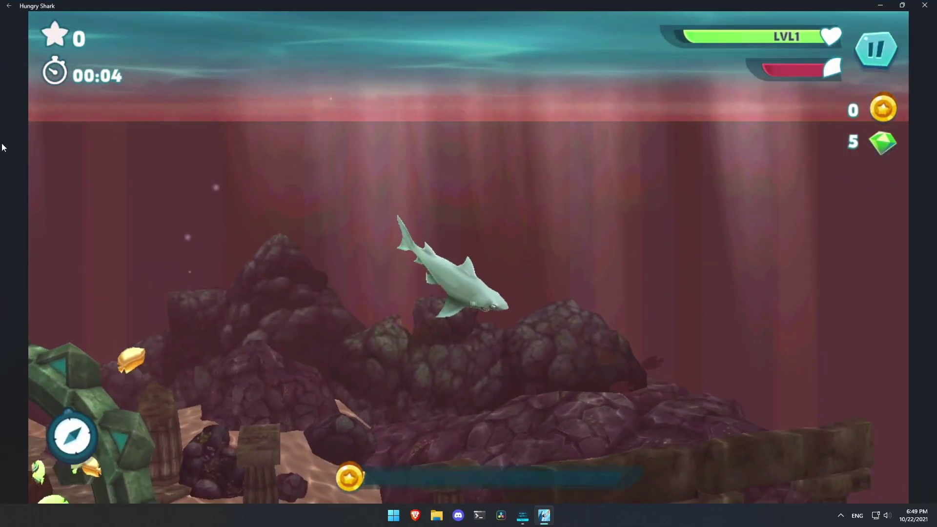
pyautogui.moveTo(633, 251)
pyautogui.mouseDown()
pyautogui.moveTo(328, 312)
pyautogui.moveTo(268, 278)
pyautogui.moveTo(610, 341)
pyautogui.moveTo(765, 262)
pyautogui.moveTo(485, 309)
pyautogui.moveTo(429, 77)
pyautogui.moveTo(484, 34)
pyautogui.moveTo(751, 99)
pyautogui.moveTo(823, 103)
pyautogui.moveTo(569, 91)
pyautogui.moveTo(479, 171)
pyautogui.moveTo(274, 312)
pyautogui.moveTo(307, 285)
pyautogui.moveTo(584, 294)
pyautogui.moveTo(866, 345)
pyautogui.moveTo(644, 337)
pyautogui.moveTo(233, 266)
pyautogui.moveTo(255, 234)
pyautogui.moveTo(754, 349)
pyautogui.moveTo(916, 193)
pyautogui.moveTo(778, 163)
pyautogui.moveTo(683, 210)
pyautogui.moveTo(595, 192)
pyautogui.moveTo(313, 242)
pyautogui.moveTo(507, 406)
pyautogui.moveTo(430, 382)
pyautogui.mouseUp()
pyautogui.click(876, 49)
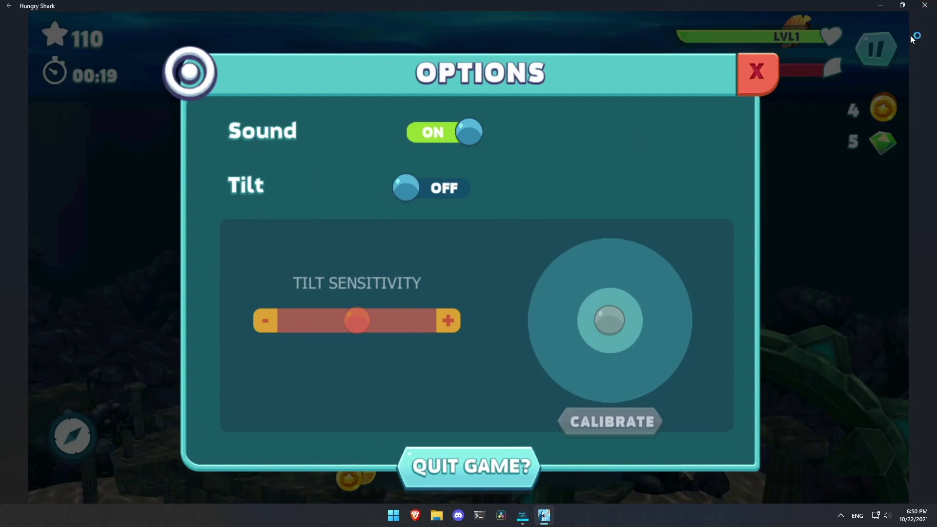
pyautogui.hotkey('alt', 'F4')
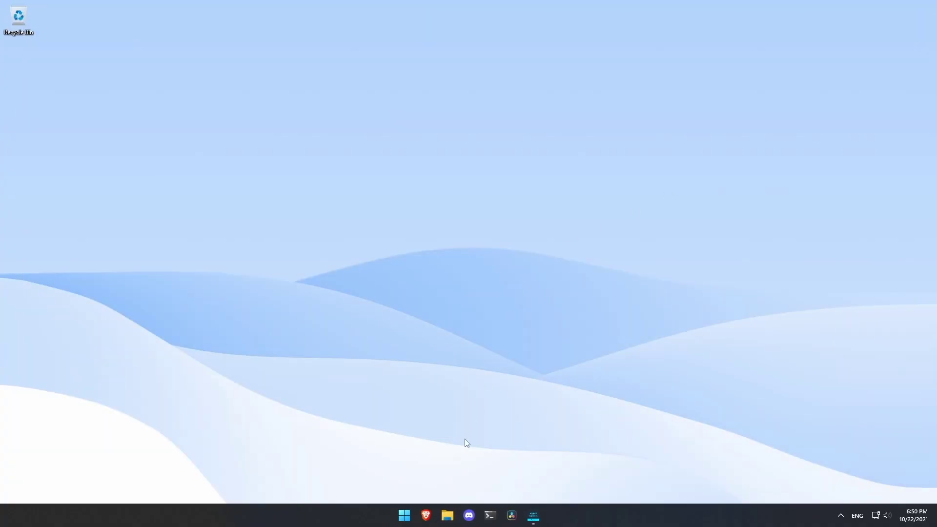
# Launch Kindle from Start and open Hangman's Curse from the library.
pyautogui.click(404, 515)
pyautogui.click(386, 411)
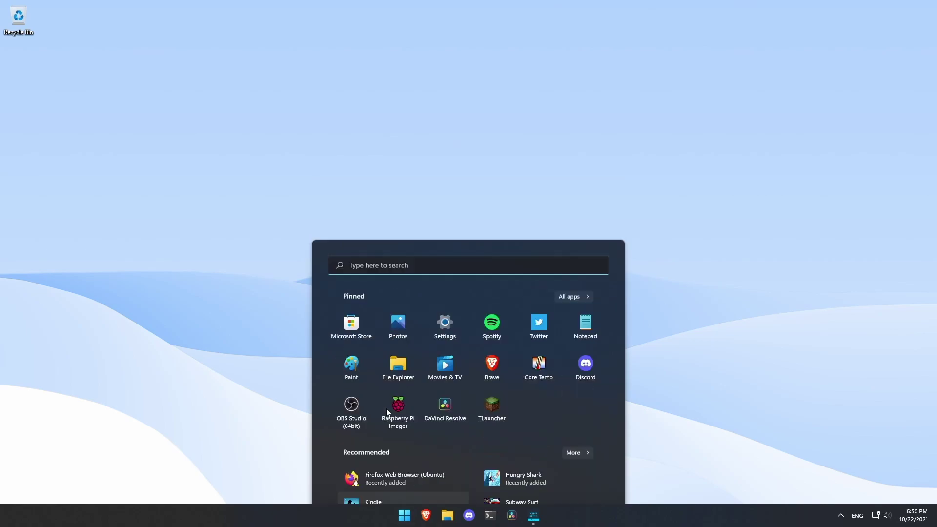
pyautogui.scroll(-8, 549, 273)
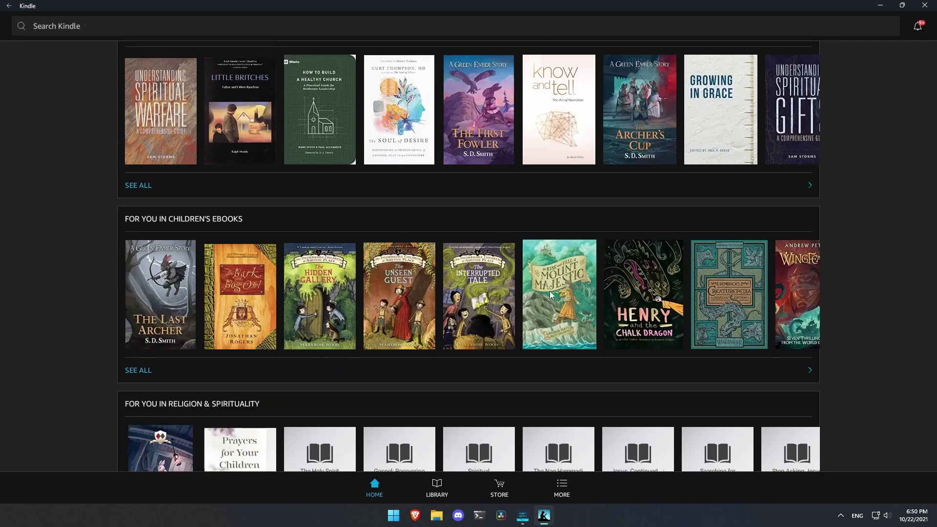
pyautogui.scroll(9, 531, 305)
pyautogui.scroll(3, 518, 301)
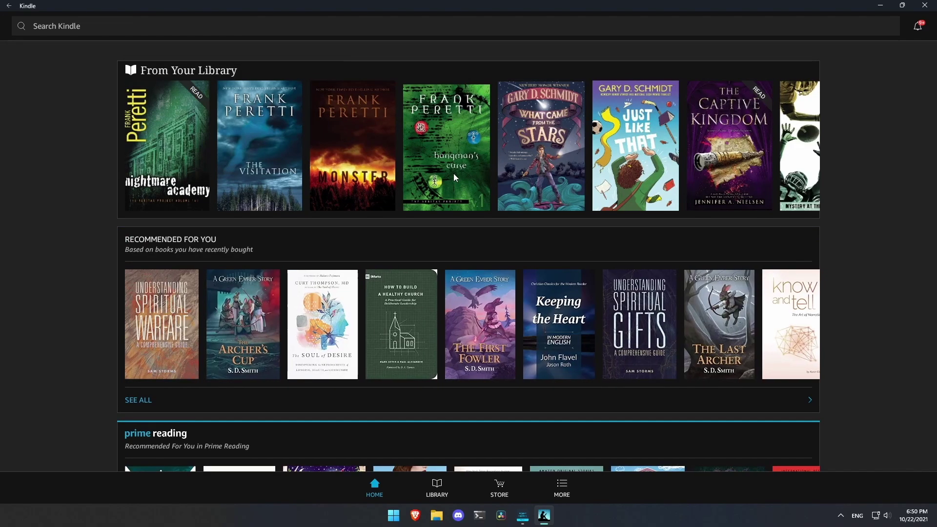
pyautogui.click(453, 176)
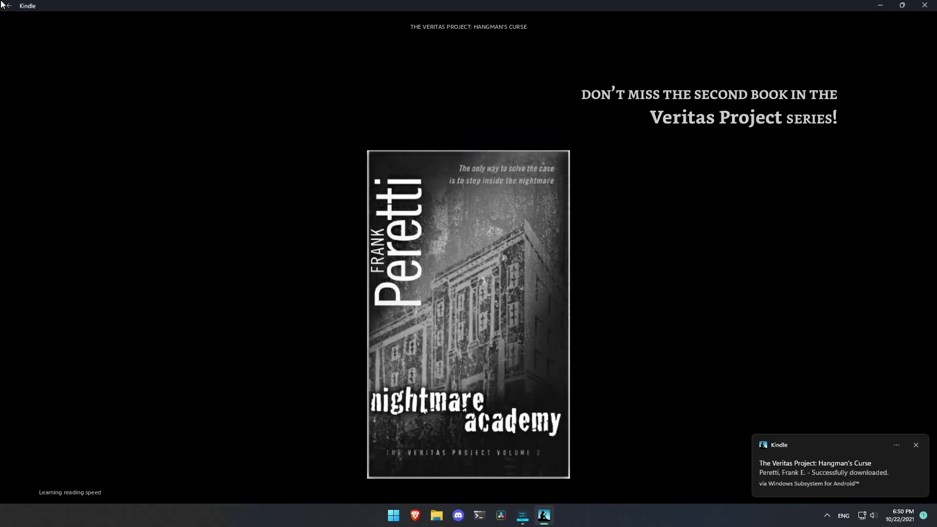
# Return to the Kindle library, close Kindle, and bring the Amazon Appstore back up.
pyautogui.click(8, 6)
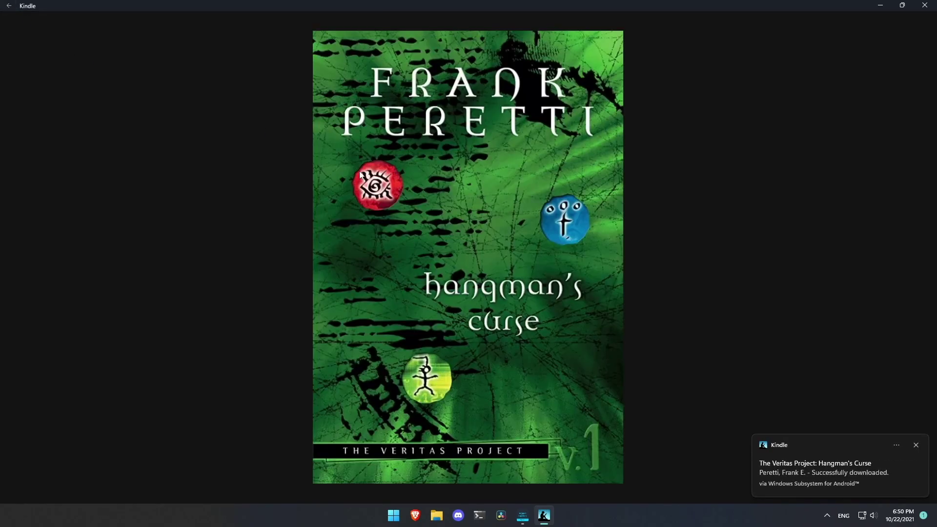
pyautogui.scroll(-5, 468, 291)
pyautogui.scroll(-2, 506, 336)
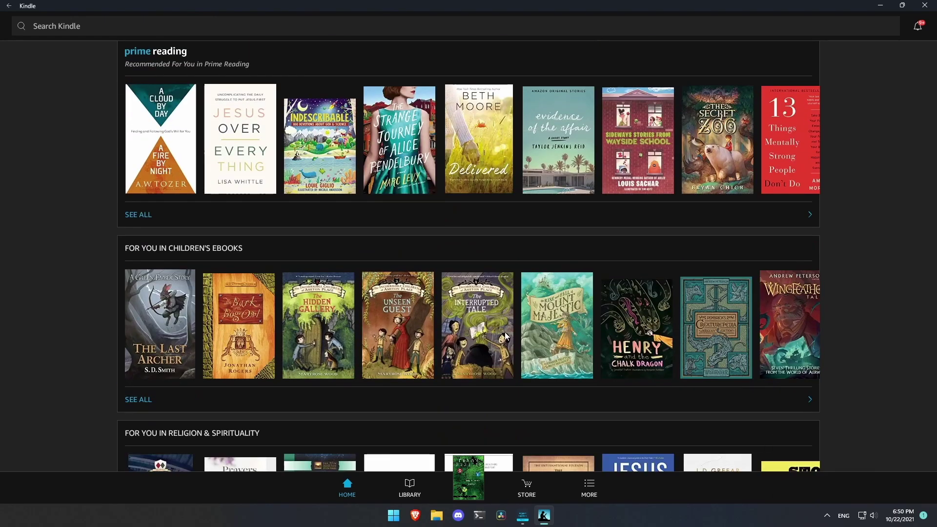
pyautogui.scroll(6, 505, 335)
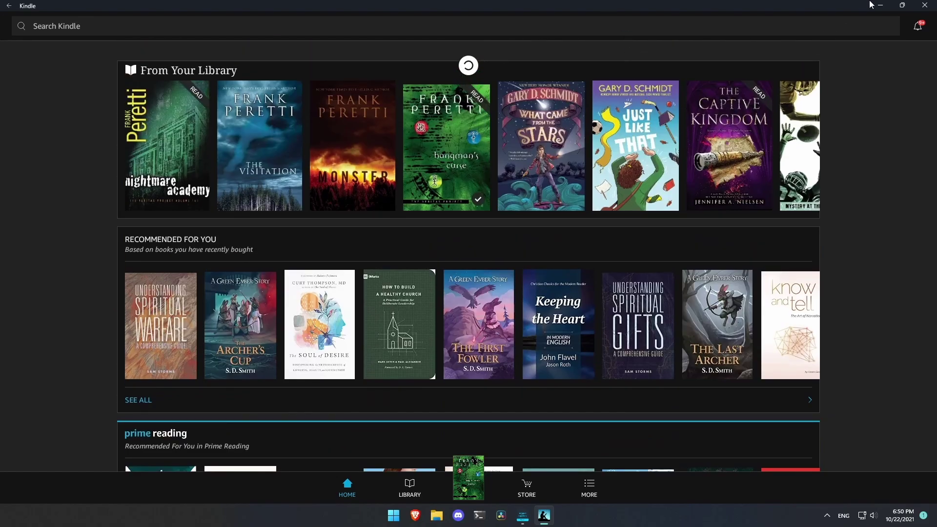
pyautogui.click(924, 5)
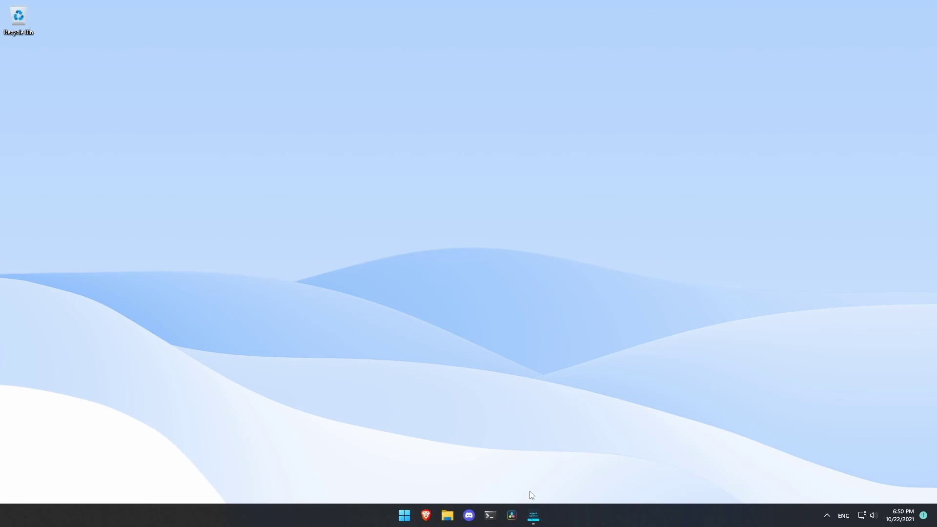
pyautogui.click(533, 515)
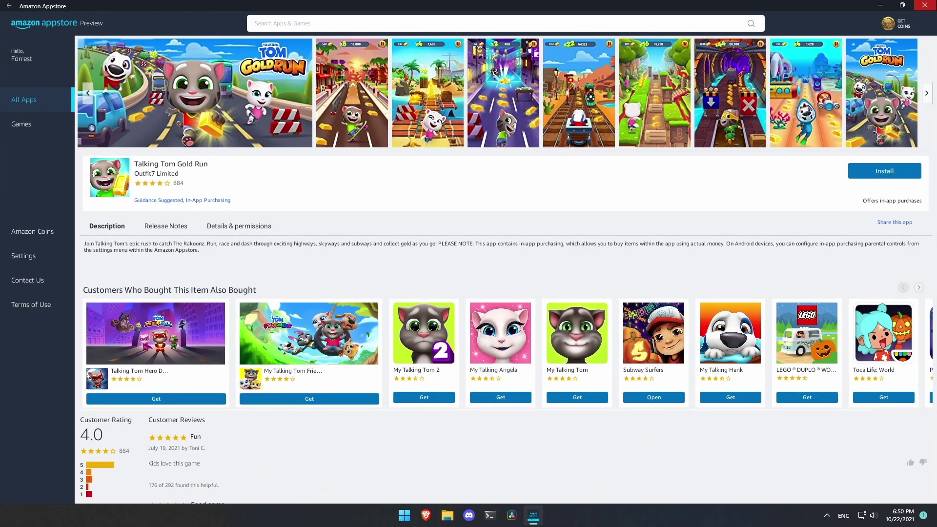
pyautogui.click(925, 5)
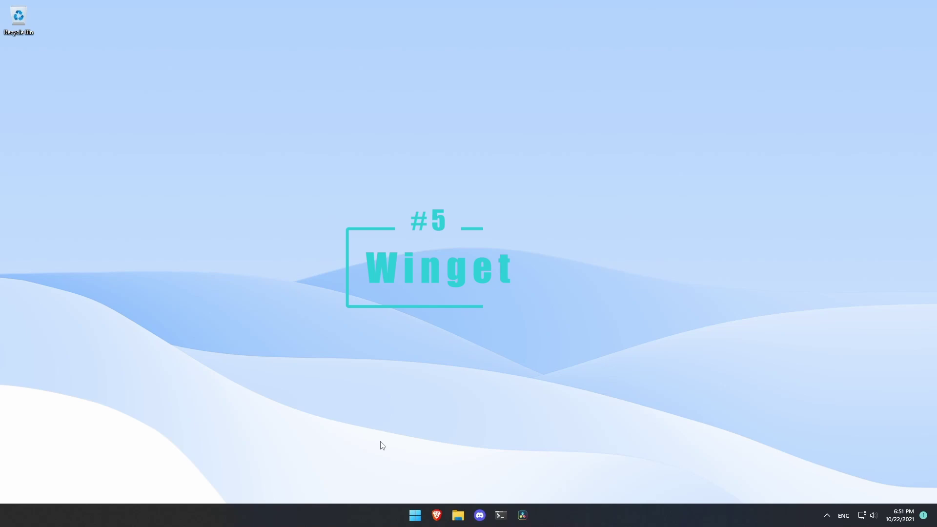
# Open Windows Terminal from the taskbar with a PowerShell tab.
pyautogui.click(501, 515)
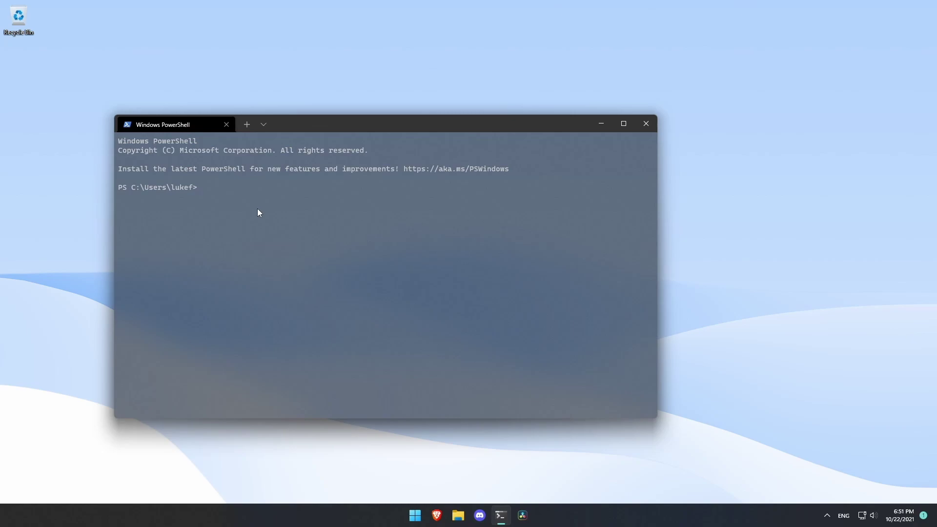
# Type winget at the Terminal prompt, then open and close the classic PowerShell console via Start search 'power'.
pyautogui.write('winget')
pyautogui.moveTo(502, 513)
pyautogui.click(415, 514)
pyautogui.write('power')
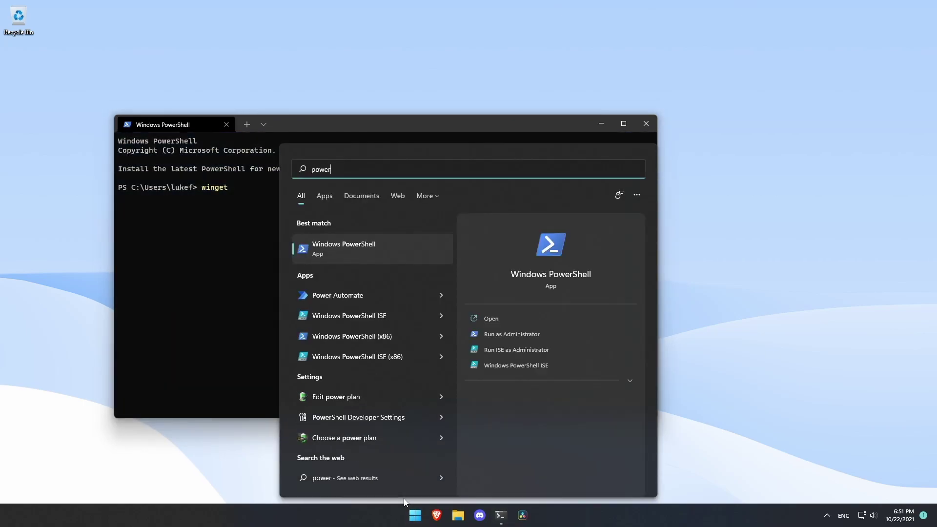
pyautogui.press('Return')
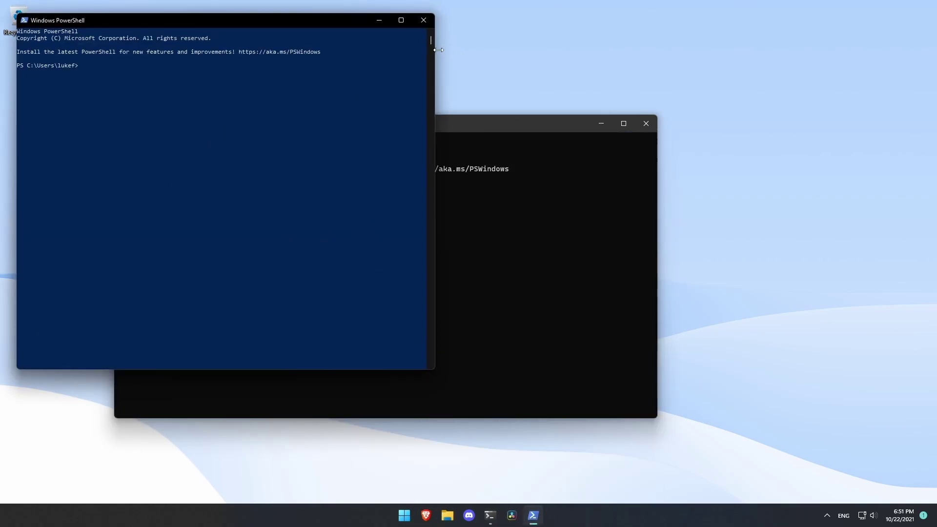
pyautogui.click(423, 20)
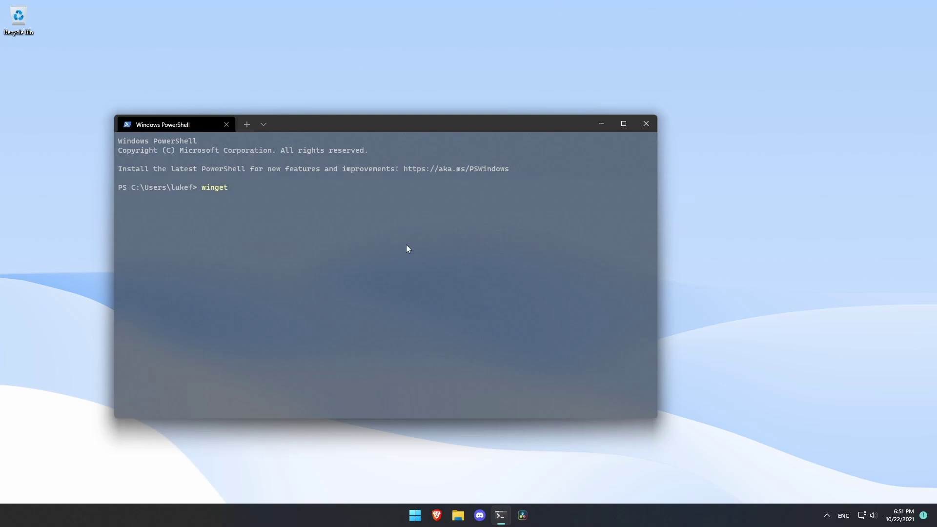
# Run 'winget install discord', which reports multiple matching packages.
pyautogui.write('install')
pyautogui.write('discord')
pyautogui.press('Return')
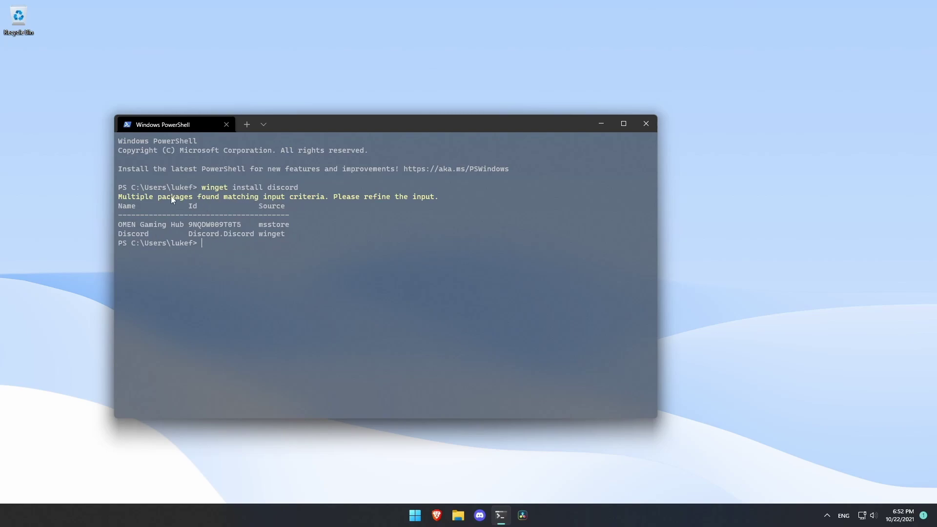
pyautogui.moveTo(171, 195); pyautogui.dragTo(279, 200)
pyautogui.click(278, 200)
# Retry as 'winget install brave' and 'bravebrowser', then enter 'winget install obs-studio'.
pyautogui.write('winget install brave')
pyautogui.press('Return')
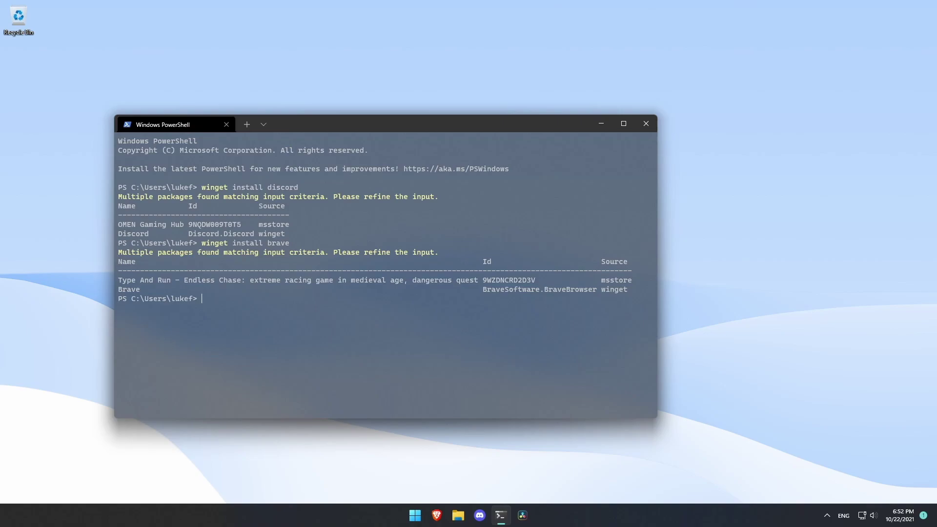
pyautogui.press('Up')
pyautogui.write('browser')
pyautogui.press('Return')
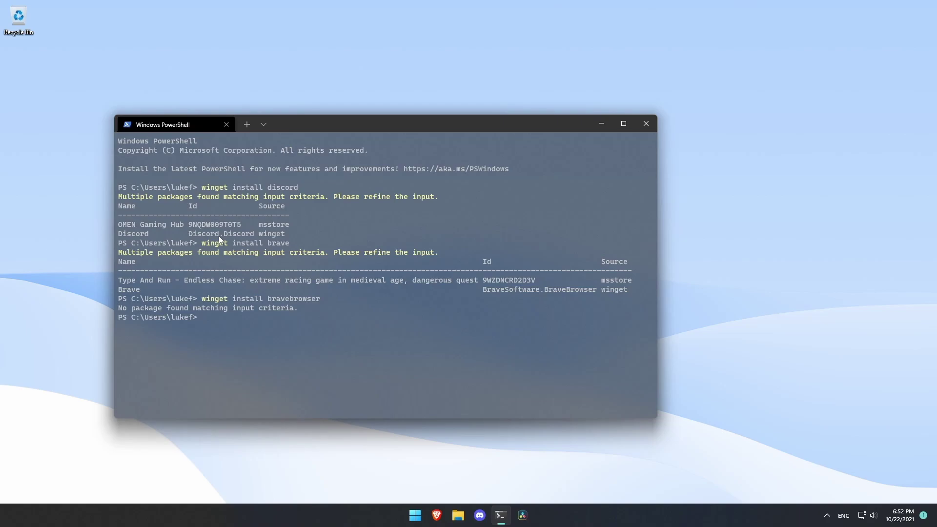
pyautogui.write('winget install obs-studio')
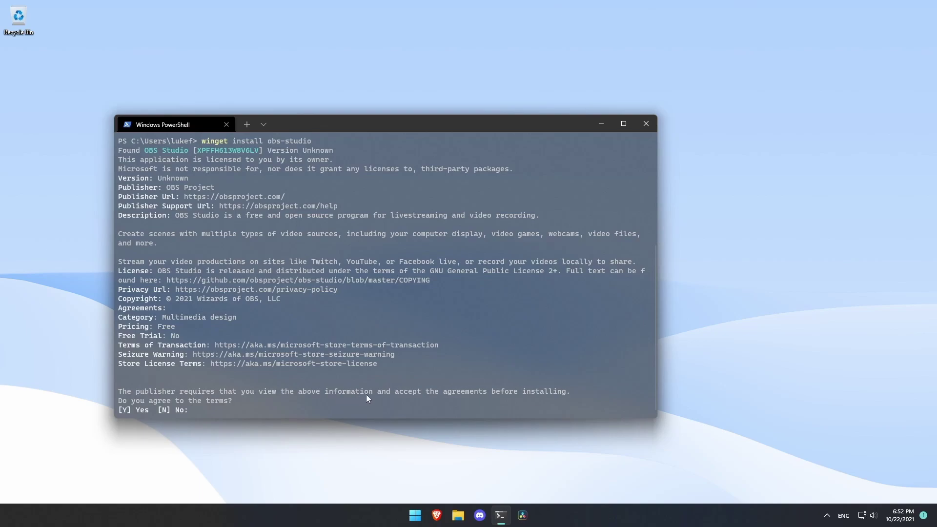
# Accept the OBS Studio terms with y, let the 86.4 MB installer download, then close Terminal.
pyautogui.write('y\\')
pyautogui.press('BackSpace')
pyautogui.press('Return')
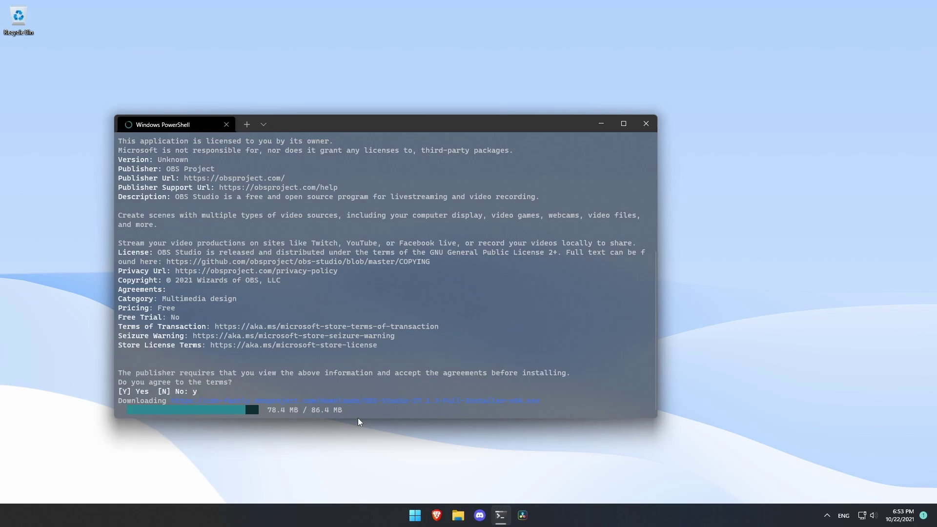
pyautogui.scroll(5, 434, 215)
pyautogui.scroll(2, 432, 219)
pyautogui.scroll(-7, 424, 229)
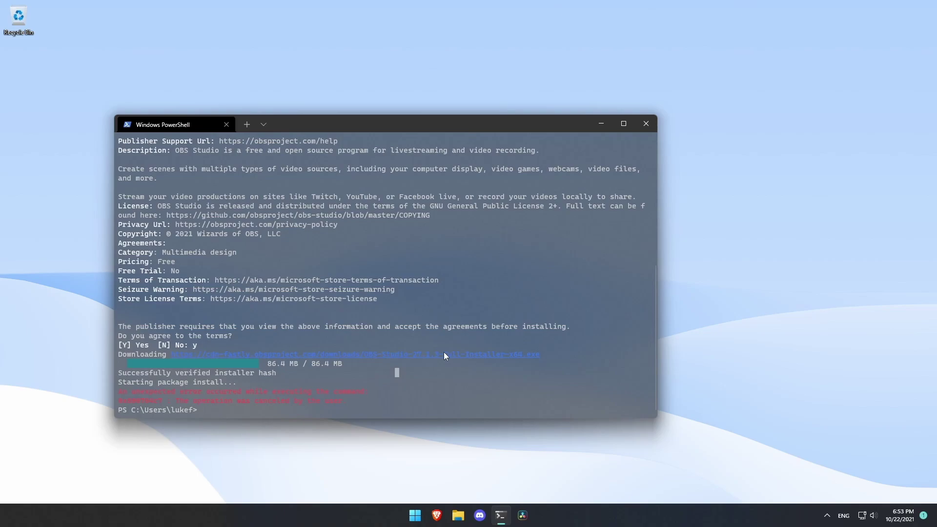
pyautogui.moveTo(439, 124); pyautogui.dragTo(468, 92)
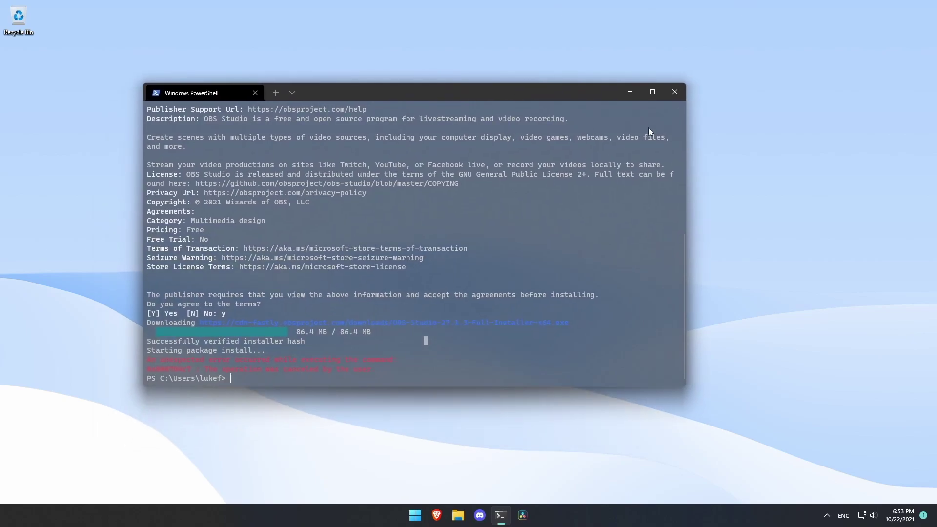
pyautogui.click(678, 99)
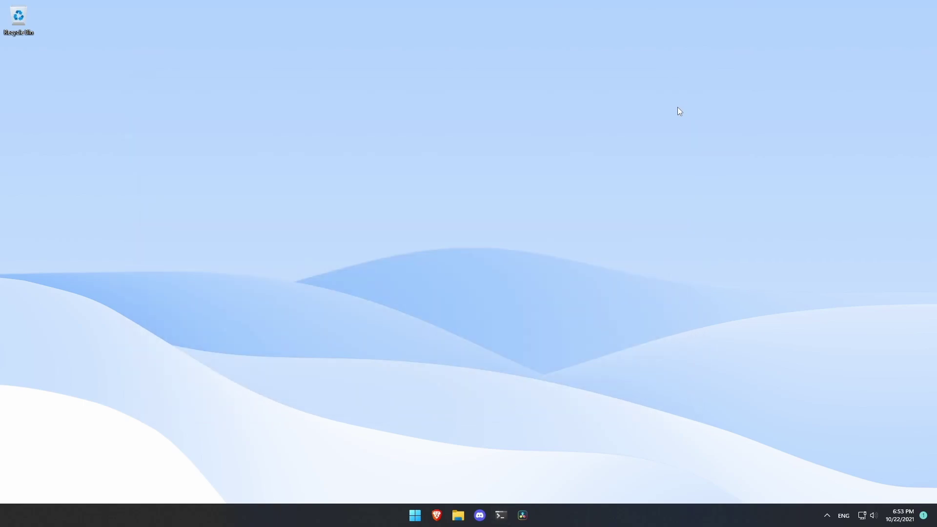